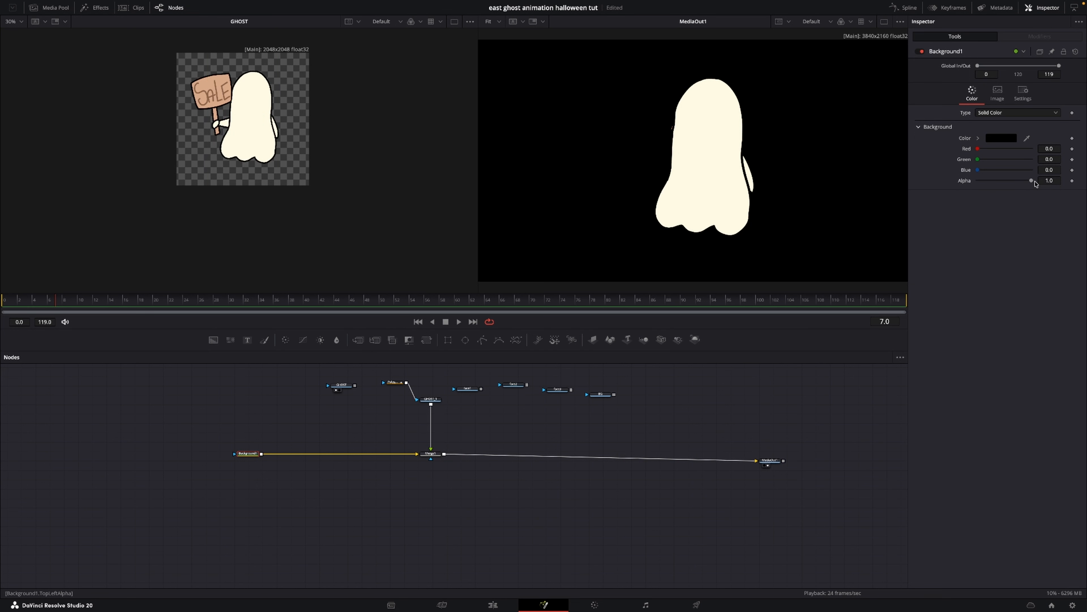
Set the Background1 node's alpha to 0
{"action": "left_click_drag", "start_coordinate": [1031, 181], "coordinate": [961, 185]}
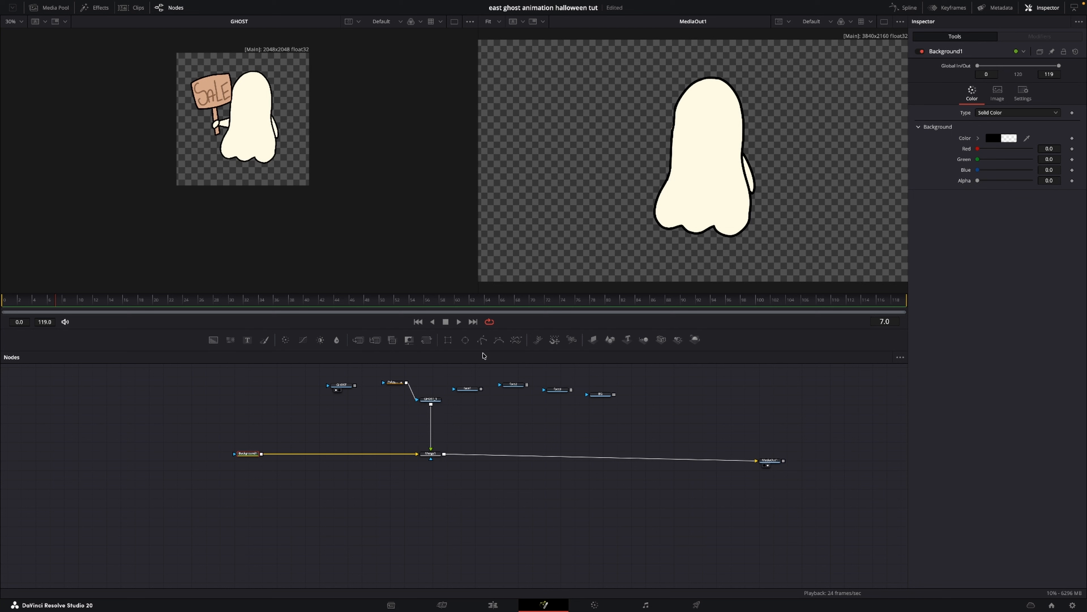
Add a Polygon mask near the GHOST node and trace its first points up the body's edge beside the sign arm
{"action": "left_click_drag", "start_coordinate": [482, 342], "coordinate": [302, 393]}
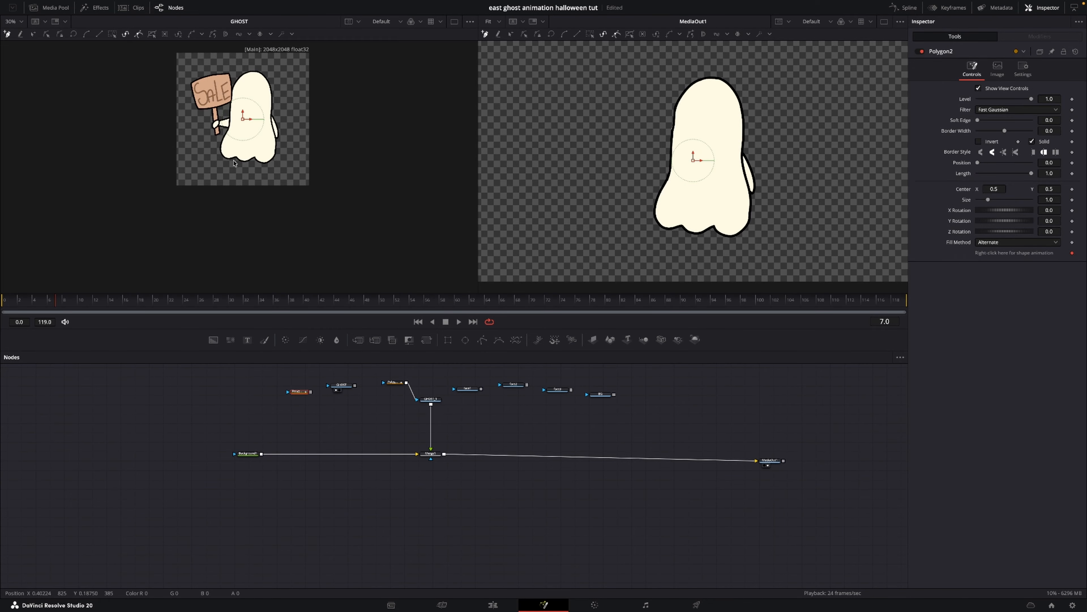
{"action": "scroll", "coordinate": [231, 164], "scroll_direction": "up", "scroll_amount": 8}
{"action": "left_click_drag", "start_coordinate": [237, 158], "coordinate": [253, 247]}
{"action": "scroll", "coordinate": [254, 246], "scroll_direction": "up", "scroll_amount": 5}
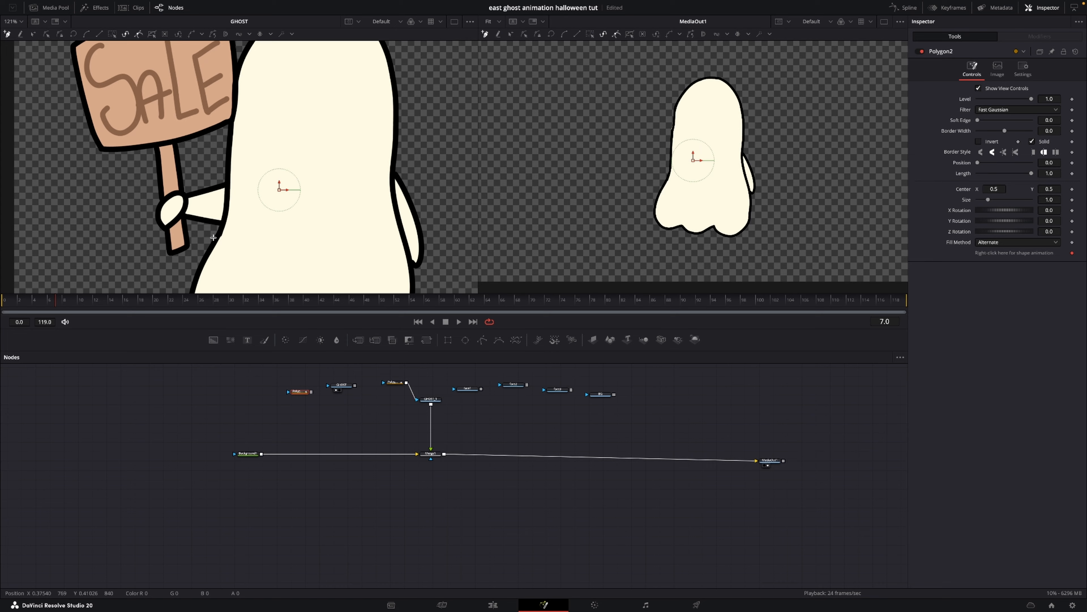
{"action": "left_click_drag", "start_coordinate": [214, 237], "coordinate": [266, 237]}
{"action": "left_click_drag", "start_coordinate": [224, 207], "coordinate": [225, 198]}
{"action": "left_click", "coordinate": [227, 168]}
{"action": "left_click", "coordinate": [227, 148]}
{"action": "left_click", "coordinate": [229, 124]}
{"action": "left_click", "coordinate": [234, 119]}
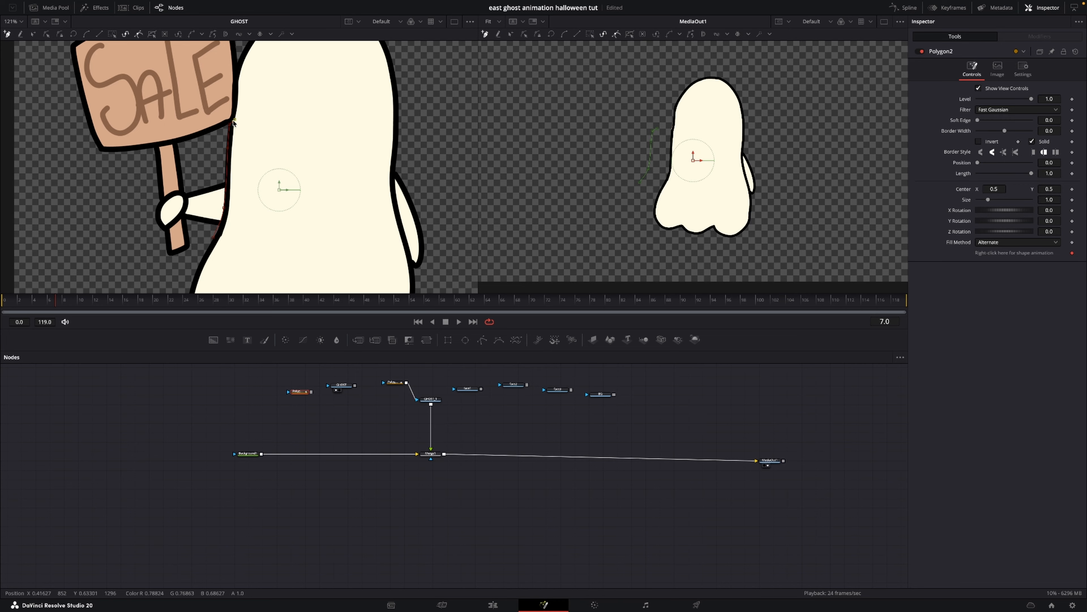
{"action": "left_click", "coordinate": [239, 86]}
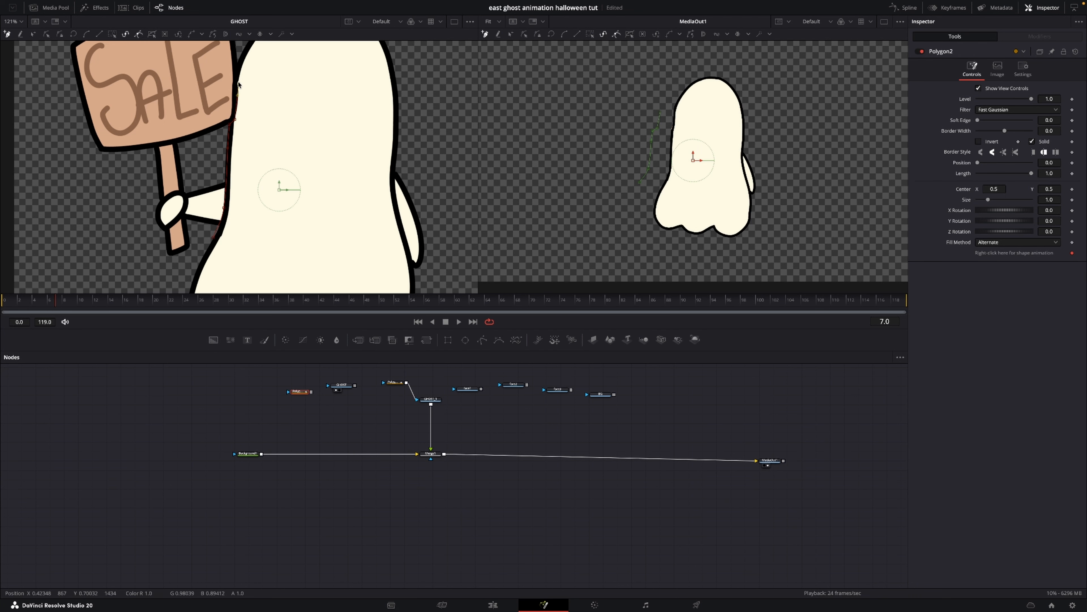
{"action": "left_click", "coordinate": [237, 54]}
Continue the polygon around the outside of the SALE sign and hand, closing it below the arm
{"action": "scroll", "coordinate": [261, 115], "scroll_direction": "up", "scroll_amount": 1}
{"action": "scroll", "coordinate": [261, 115], "scroll_direction": "up", "scroll_amount": 5}
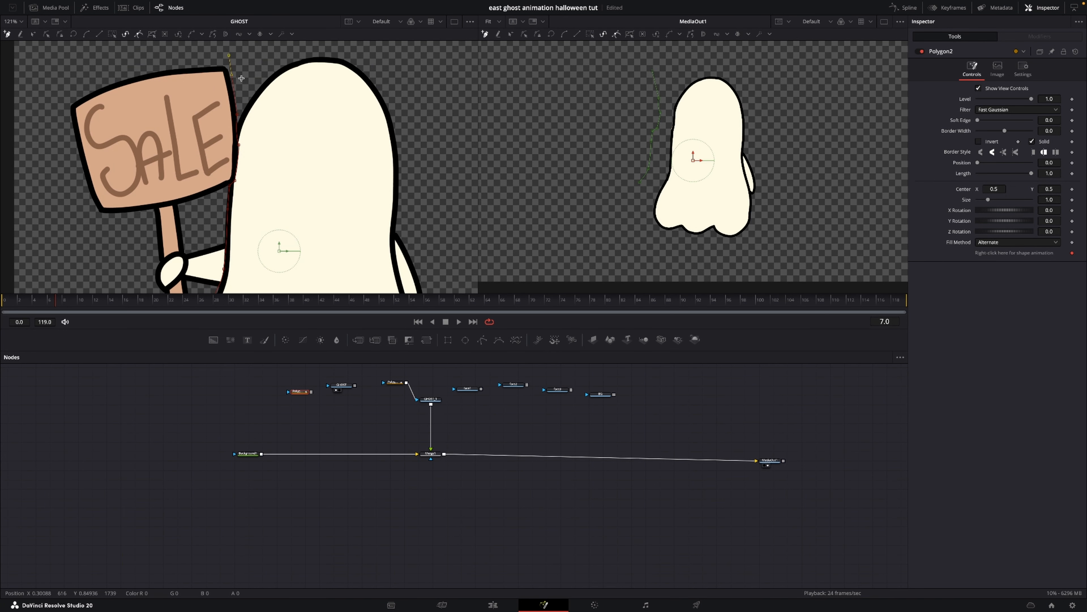
{"action": "scroll", "coordinate": [240, 78], "scroll_direction": "down", "scroll_amount": 6}
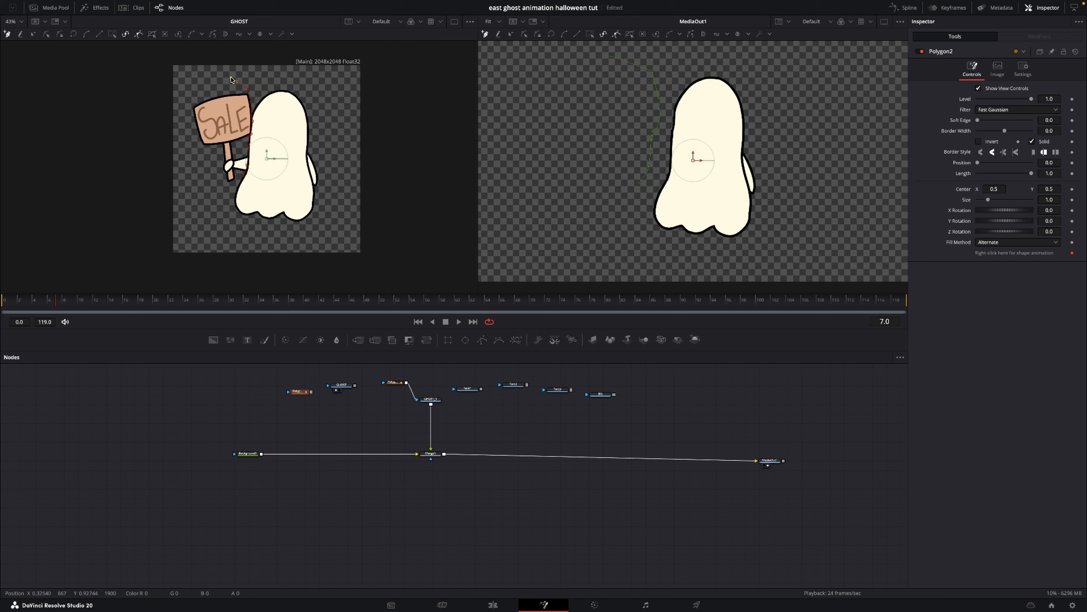
{"action": "left_click", "coordinate": [190, 220]}
{"action": "left_click", "coordinate": [224, 202]}
{"action": "left_click", "coordinate": [245, 174]}
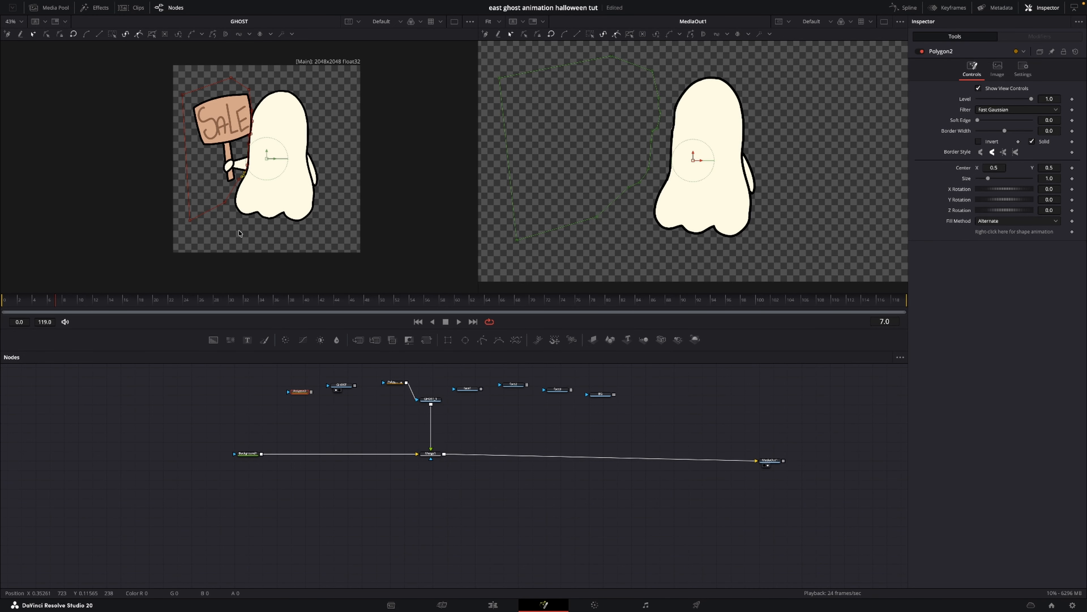
Refine the polygon's points along the body outline where the sign arm meets the ghost
{"action": "scroll", "coordinate": [247, 216], "scroll_direction": "up", "scroll_amount": 4}
{"action": "left_click_drag", "start_coordinate": [266, 195], "coordinate": [305, 321]}
{"action": "mouse_move", "coordinate": [281, 176]}
{"action": "left_mouse_down"}
{"action": "mouse_move", "coordinate": [289, 178]}
{"action": "mouse_move", "coordinate": [280, 191]}
{"action": "mouse_move", "coordinate": [284, 175]}
{"action": "left_mouse_up"}
{"action": "left_click", "coordinate": [289, 148]}
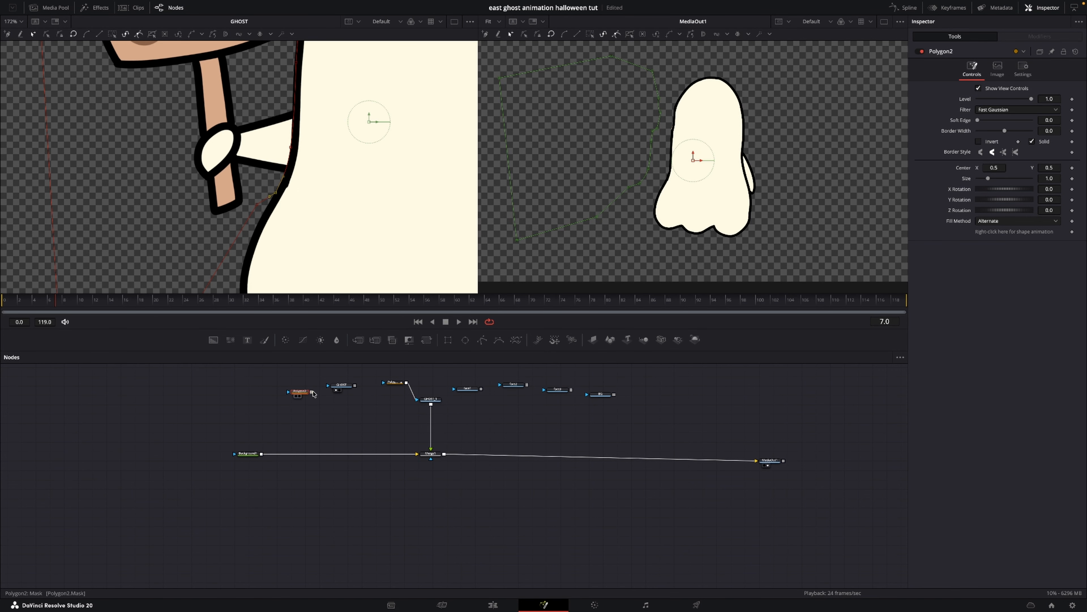
Mask the GHOST node with the polygon and merge it over the background, behind the GHOST_1 body
{"action": "left_click_drag", "start_coordinate": [311, 391], "coordinate": [262, 455]}
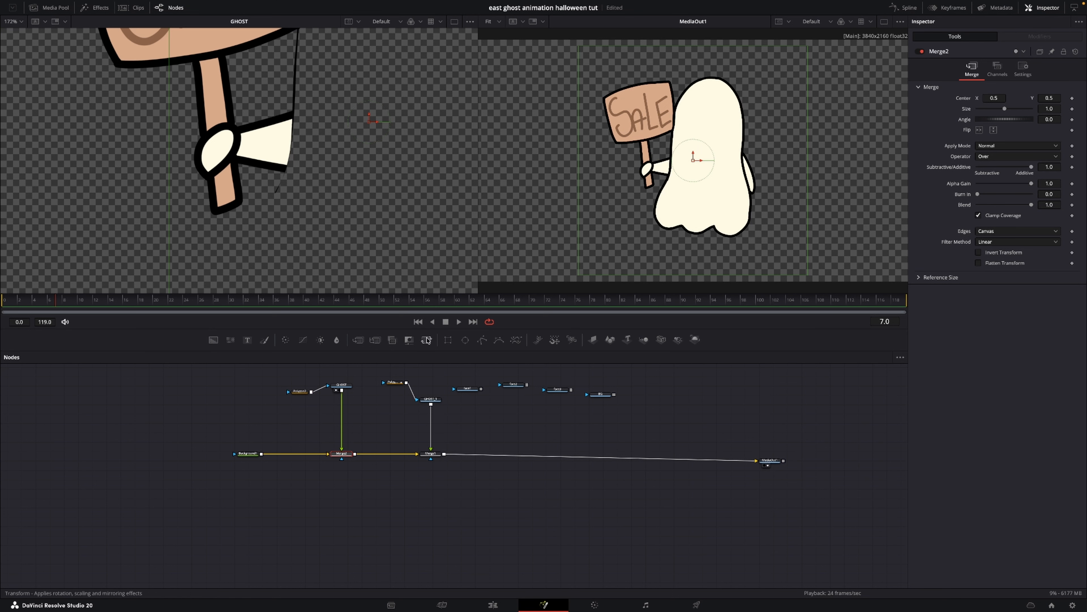
Insert a Transform between GHOST and Merge2, set its pivot to X 0.397, Y 0.473, and test the arm's rotation
{"action": "left_click_drag", "start_coordinate": [427, 340], "coordinate": [342, 420]}
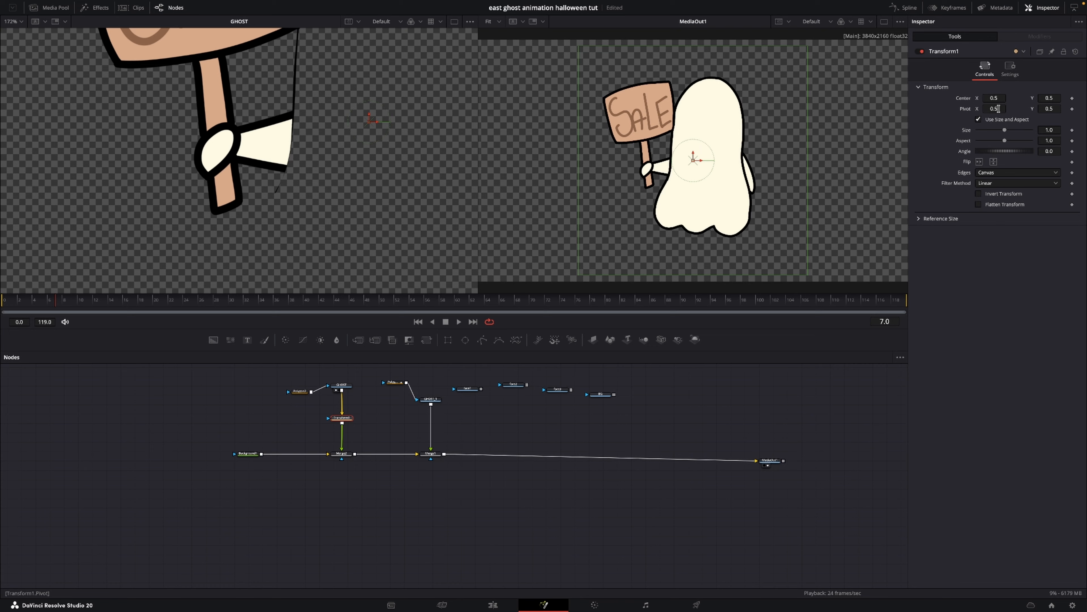
{"action": "left_click_drag", "start_coordinate": [998, 109], "coordinate": [979, 109]}
{"action": "left_click_drag", "start_coordinate": [1050, 109], "coordinate": [1045, 108]}
{"action": "left_click_drag", "start_coordinate": [998, 154], "coordinate": [1000, 154]}
Keyframe the Transform angle at 0 on frame 0 and -10.4 on frame 54, and set center X to 0.508
{"action": "left_click", "coordinate": [2, 310]}
{"action": "left_click", "coordinate": [1073, 150]}
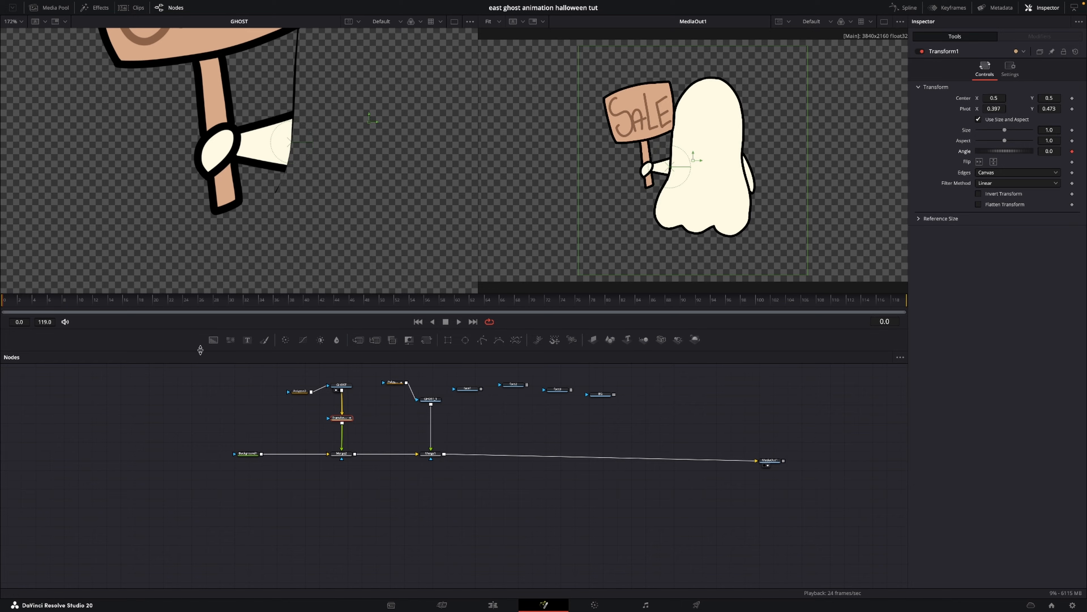
{"action": "left_click_drag", "start_coordinate": [28, 305], "coordinate": [411, 311]}
{"action": "left_click_drag", "start_coordinate": [1001, 155], "coordinate": [998, 156]}
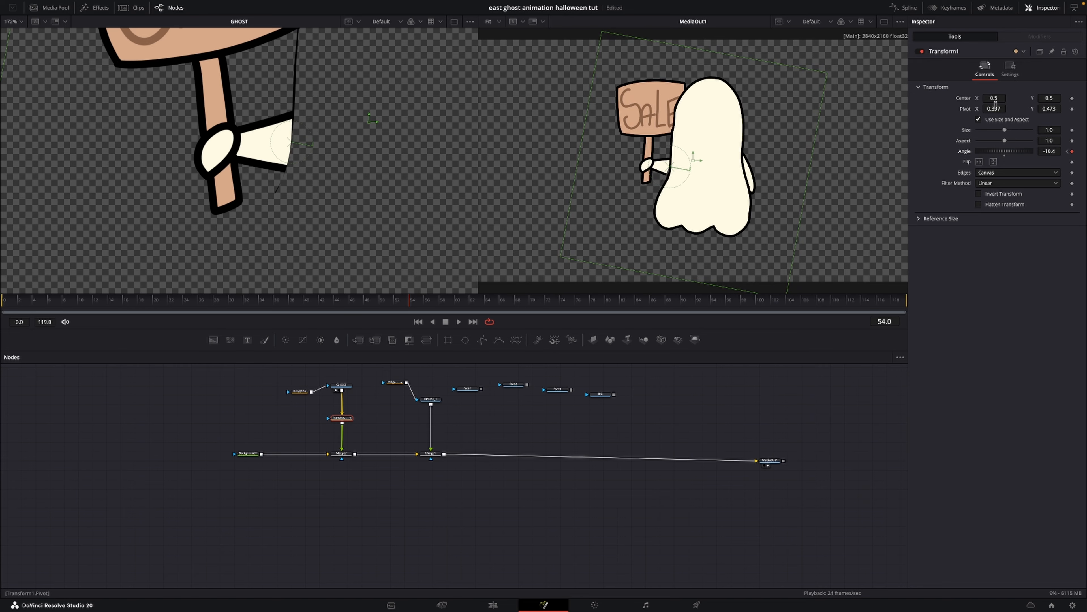
{"action": "left_click_drag", "start_coordinate": [991, 96], "coordinate": [996, 95]}
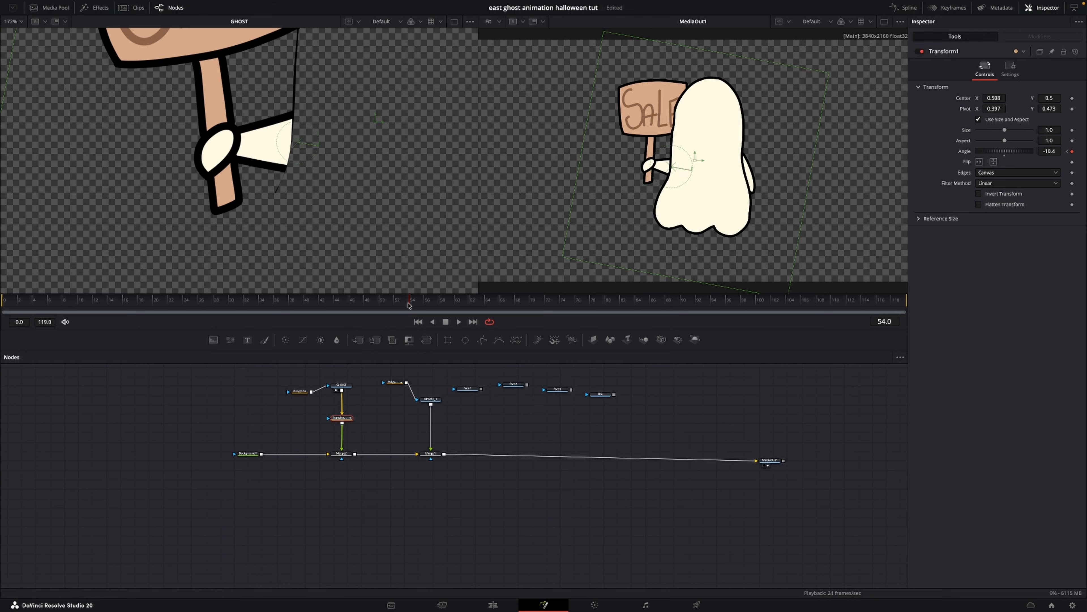
Keyframe the Transform angle at 2.6 on frame 100 and -5.2 on frame 118, and play back the sign's swing
{"action": "left_click_drag", "start_coordinate": [410, 305], "coordinate": [756, 304]}
{"action": "left_click_drag", "start_coordinate": [1006, 154], "coordinate": [1008, 153]}
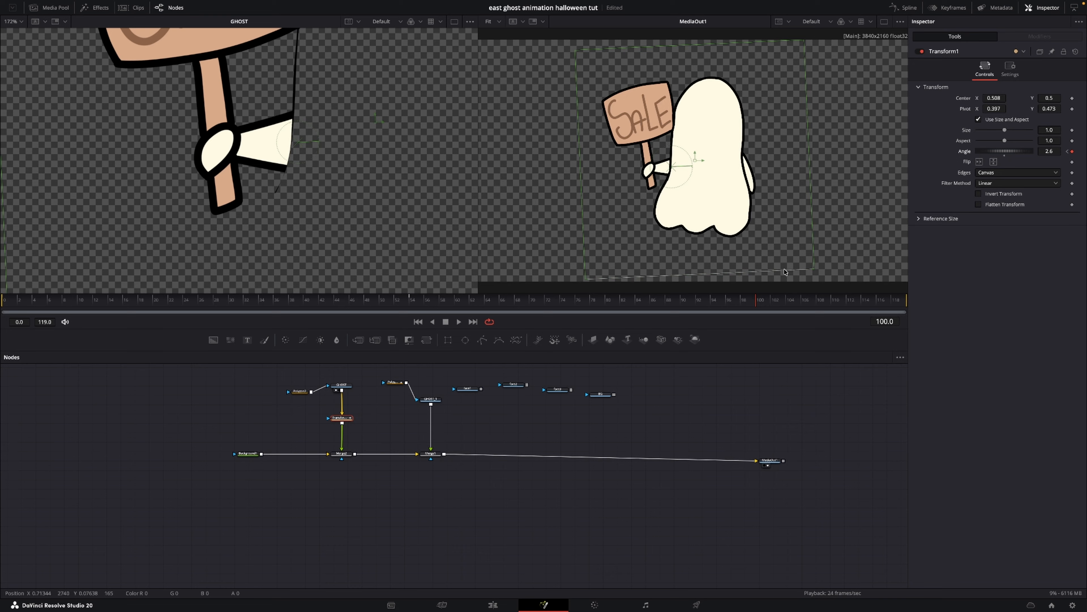
{"action": "left_click_drag", "start_coordinate": [755, 306], "coordinate": [896, 306]}
{"action": "left_click_drag", "start_coordinate": [1009, 154], "coordinate": [1001, 154]}
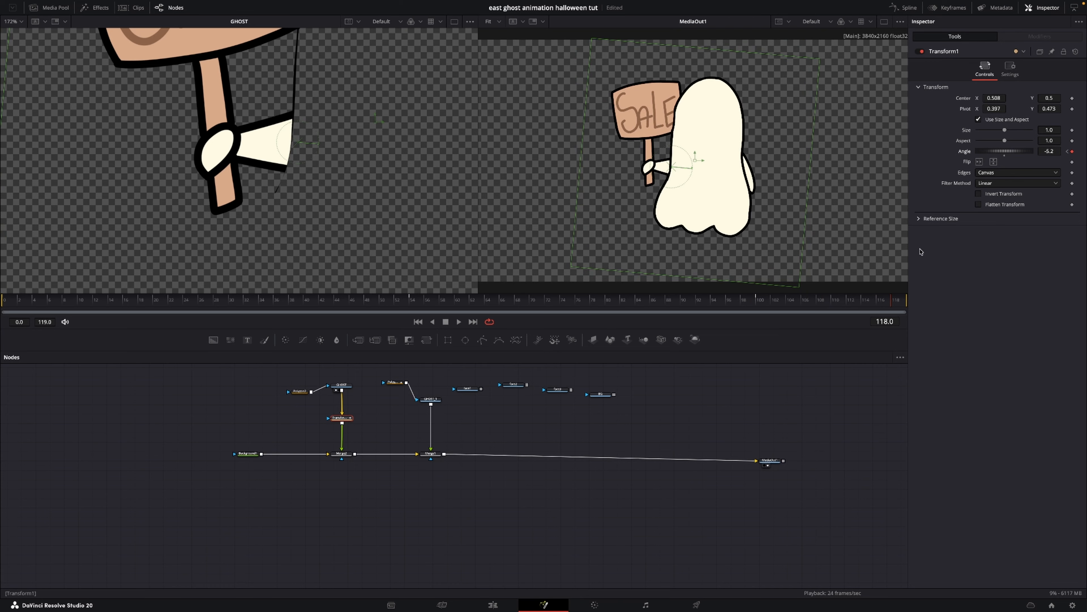
{"action": "key", "text": "space"}
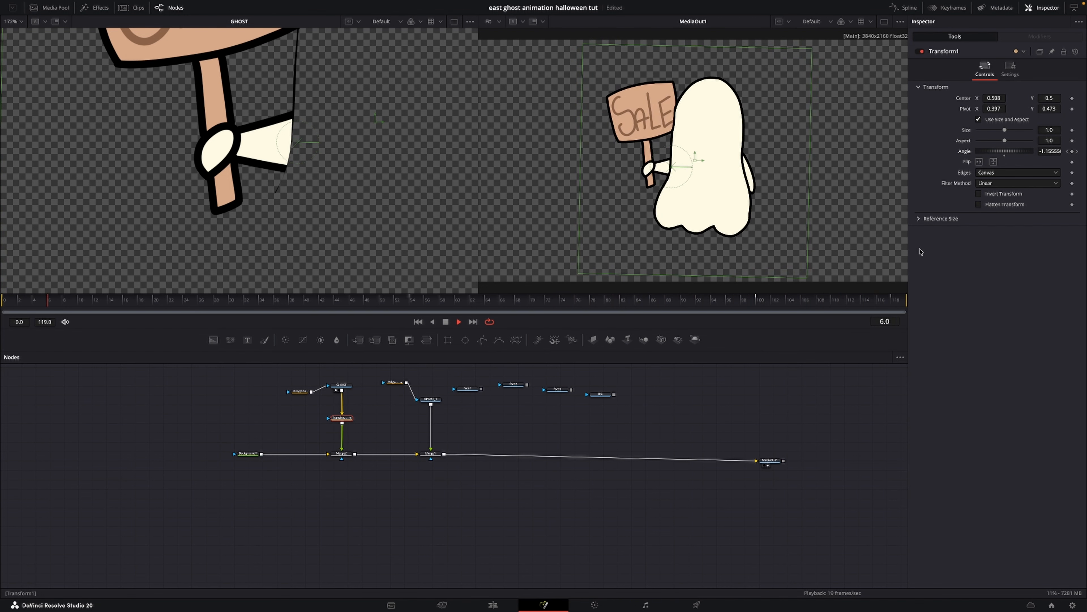
{"action": "key", "text": "space"}
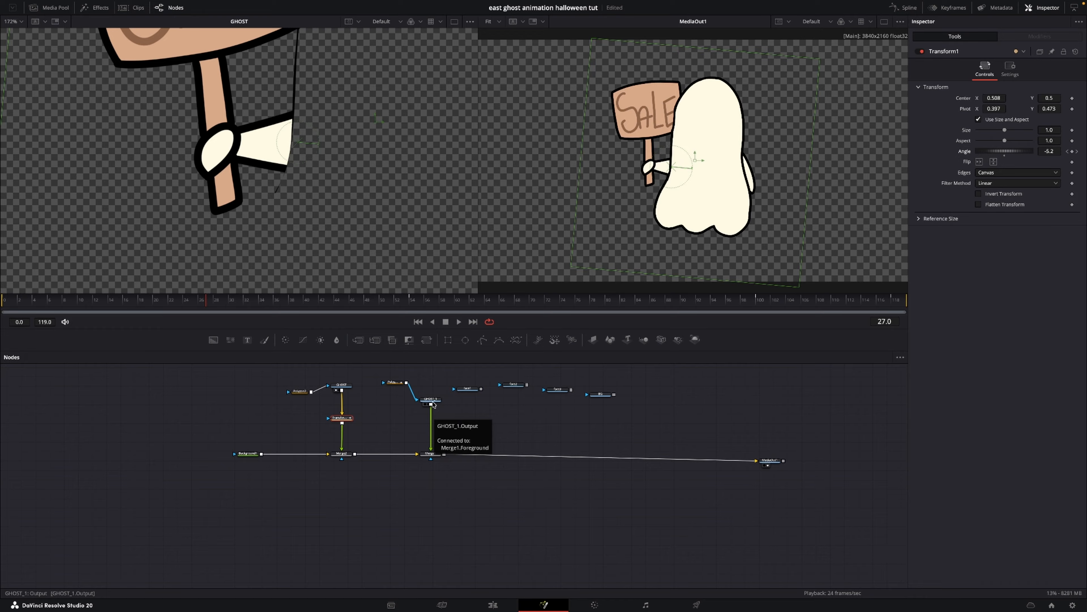
Add a Waviness effect after the GHOST_1 node, start playback, and space the new node below GHOST_1
{"action": "left_click", "coordinate": [430, 400]}
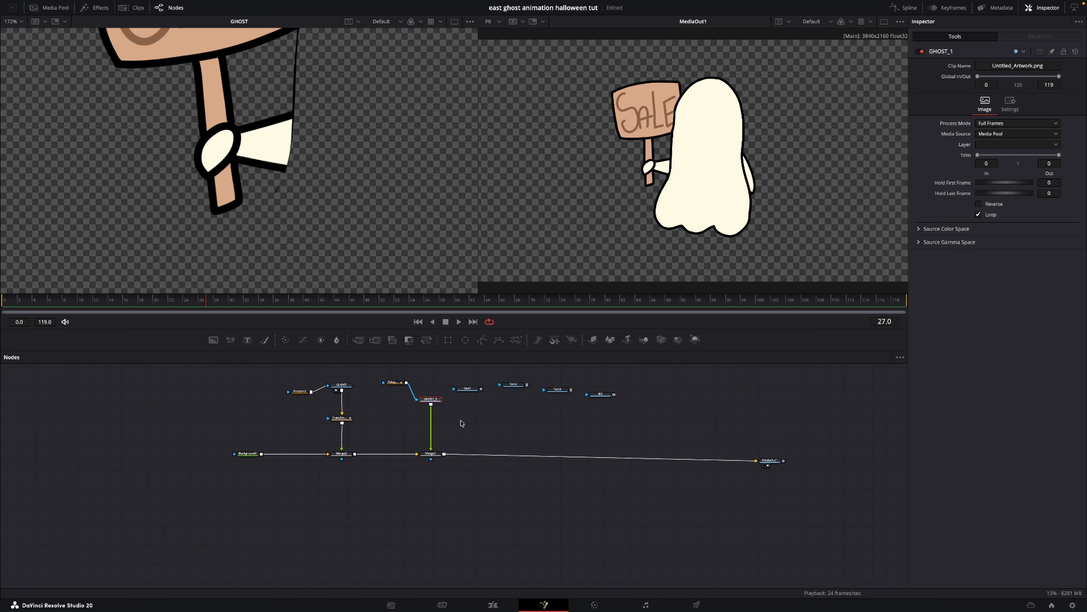
{"action": "key", "text": "shift+space"}
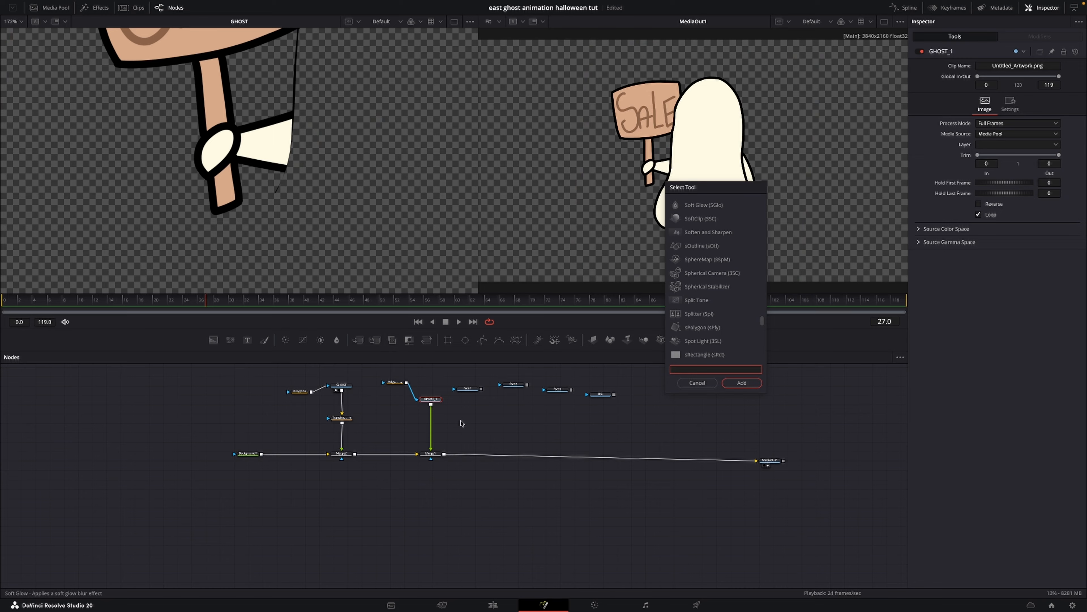
{"action": "type", "text": "wa"}
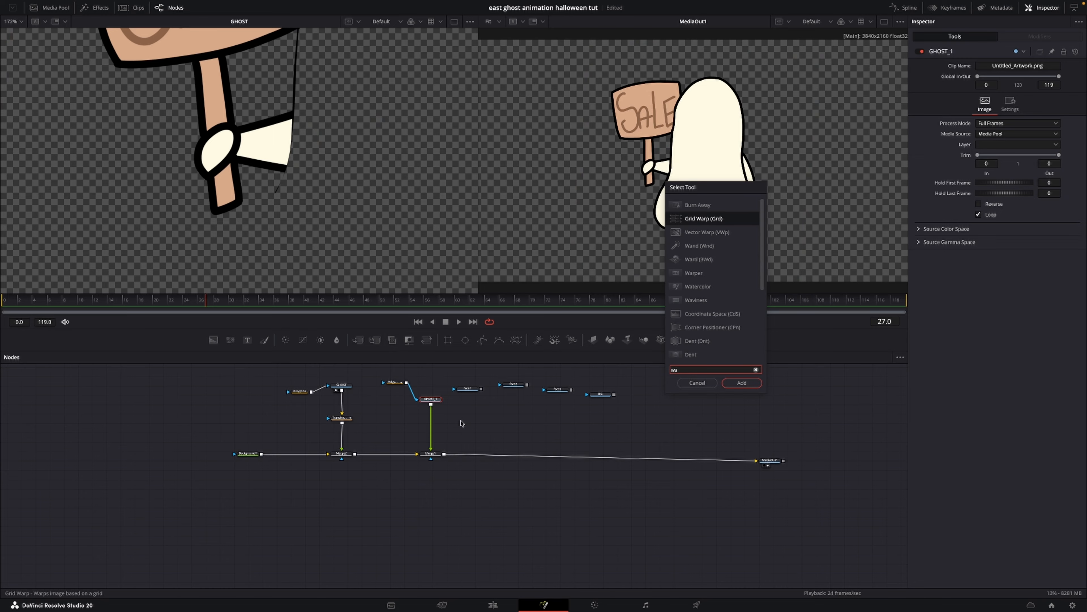
{"action": "type", "text": "viness"}
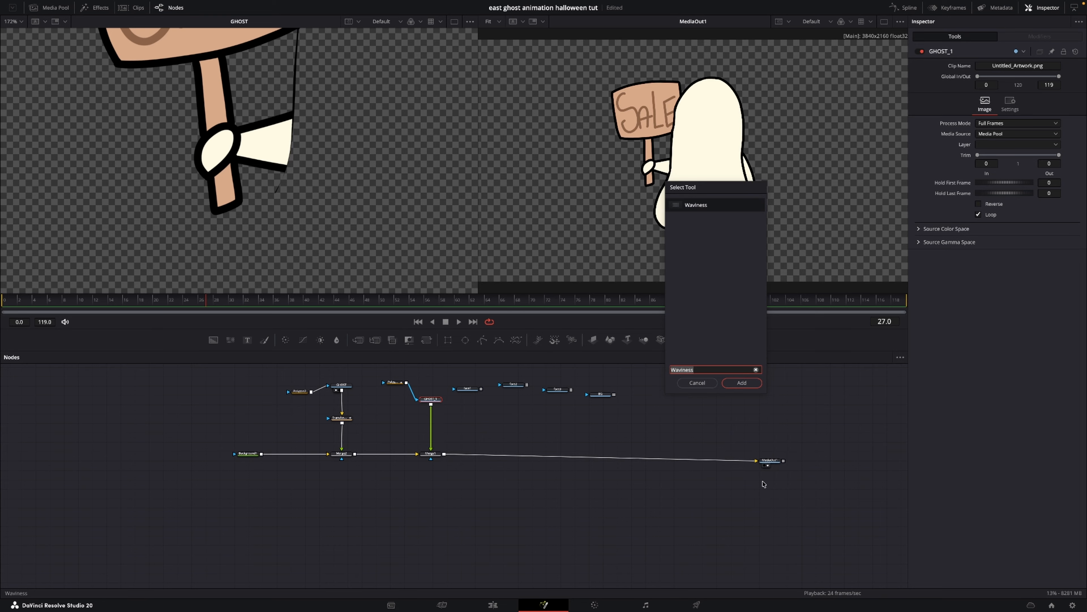
{"action": "left_click", "coordinate": [743, 386]}
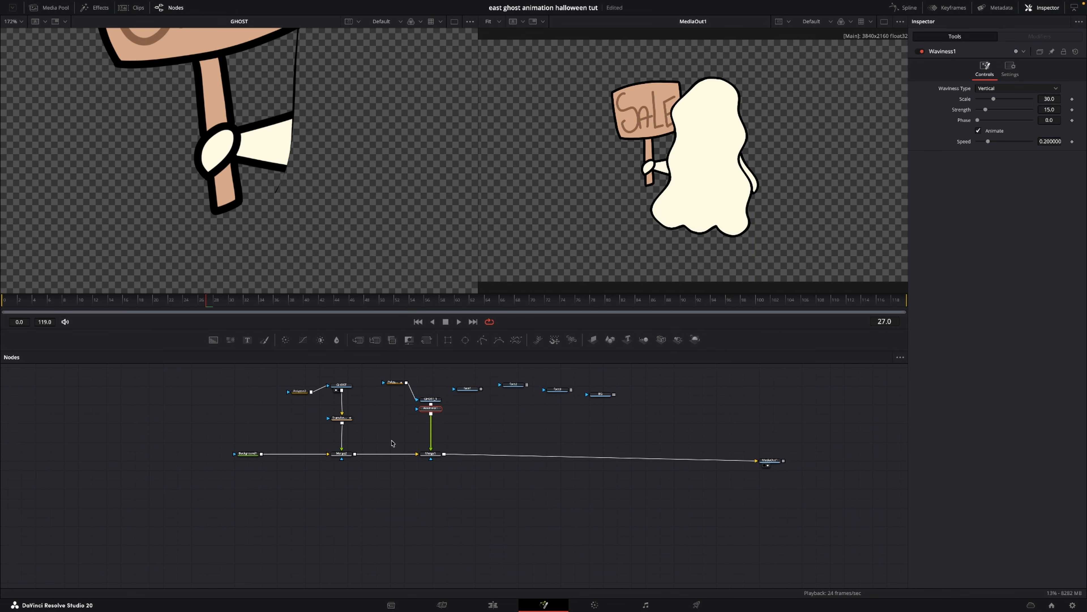
{"action": "key", "text": "space"}
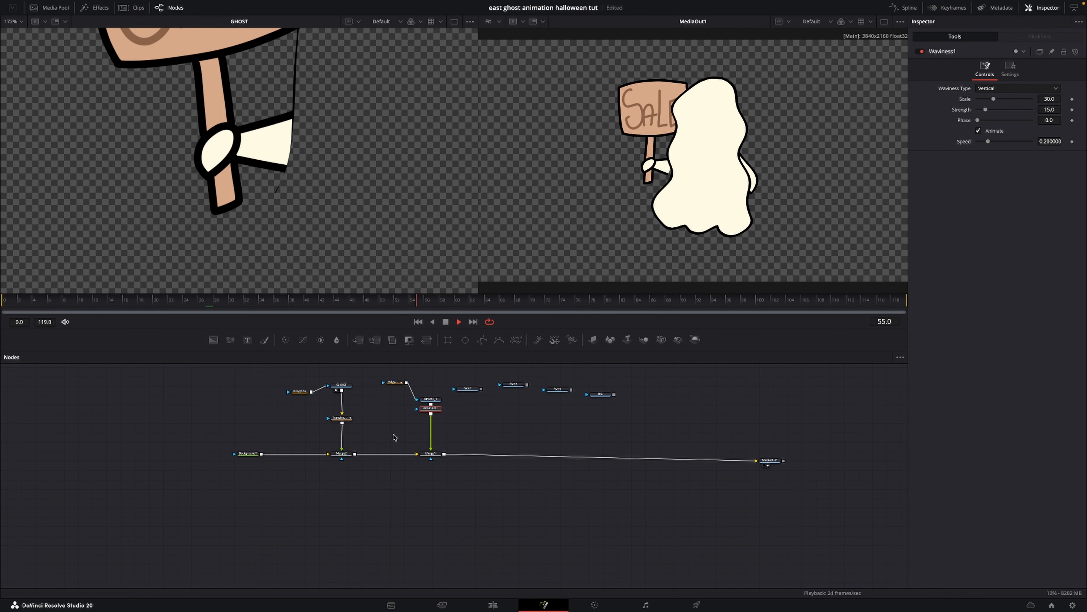
{"action": "left_click_drag", "start_coordinate": [430, 410], "coordinate": [428, 423]}
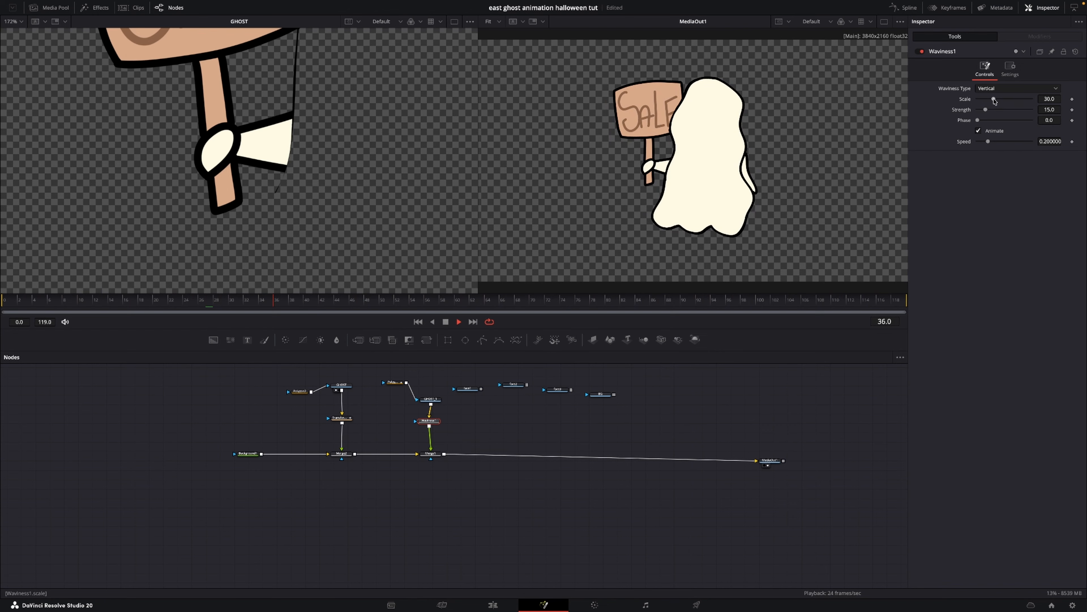
Set Waviness to scale 7.1, strength 1.6, phase 0.055 and speed 0.118, stop playback and return to frame 0
{"action": "left_click_drag", "start_coordinate": [994, 101], "coordinate": [981, 105]}
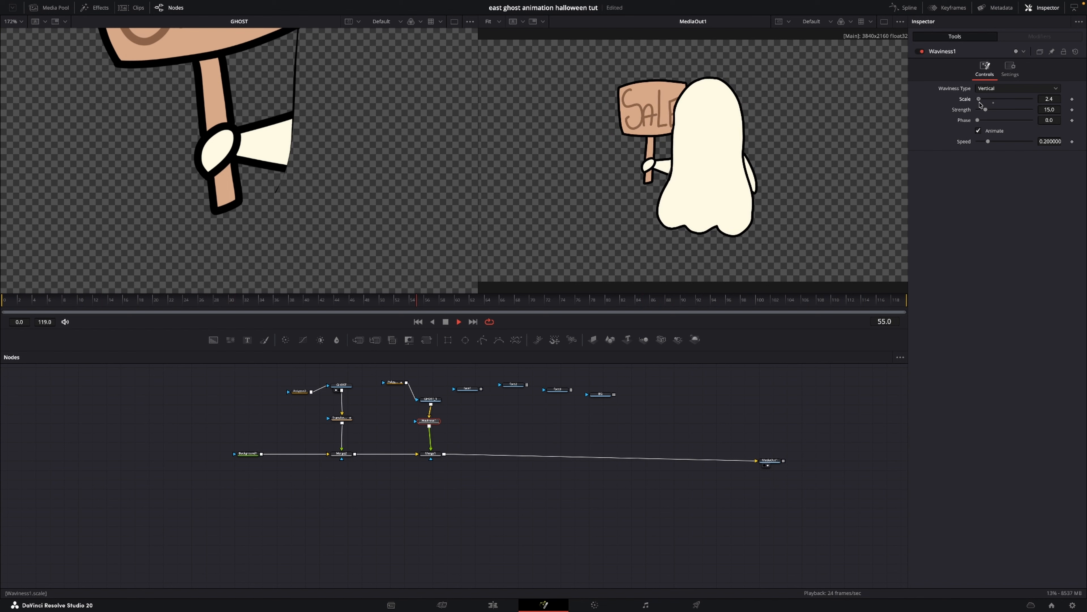
{"action": "left_click_drag", "start_coordinate": [980, 104], "coordinate": [979, 113]}
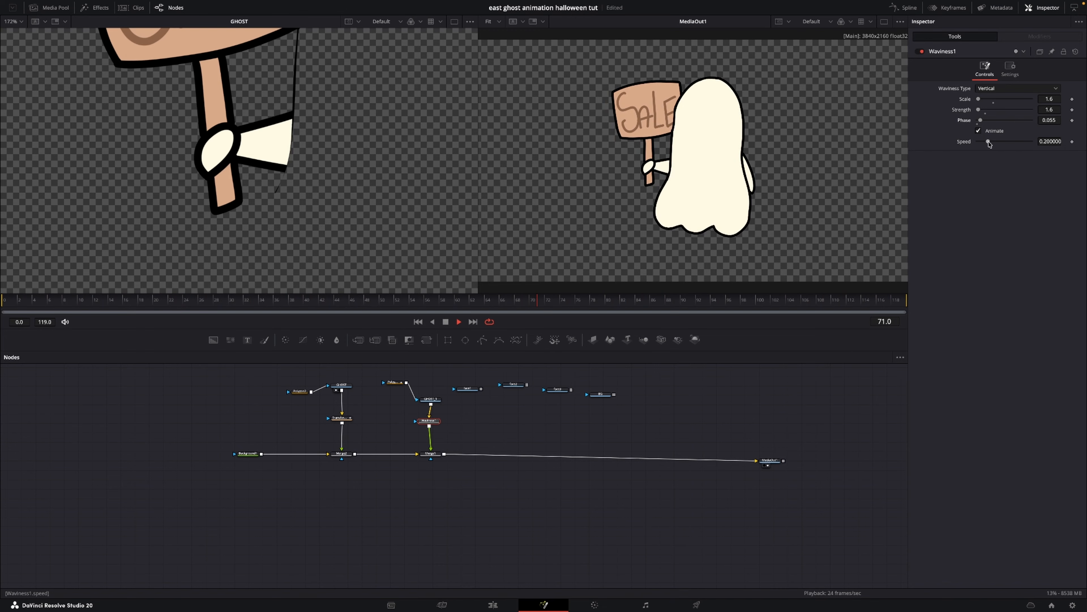
{"action": "mouse_move", "coordinate": [990, 144]}
{"action": "left_mouse_down"}
{"action": "mouse_move", "coordinate": [1001, 143]}
{"action": "mouse_move", "coordinate": [985, 144]}
{"action": "left_mouse_up"}
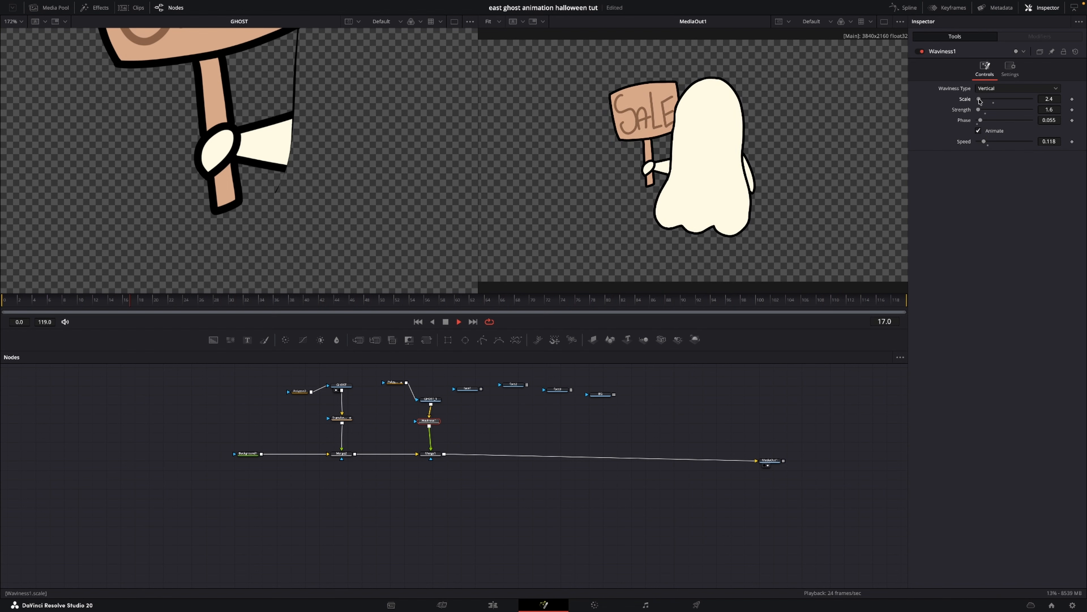
{"action": "left_click_drag", "start_coordinate": [982, 101], "coordinate": [982, 101]}
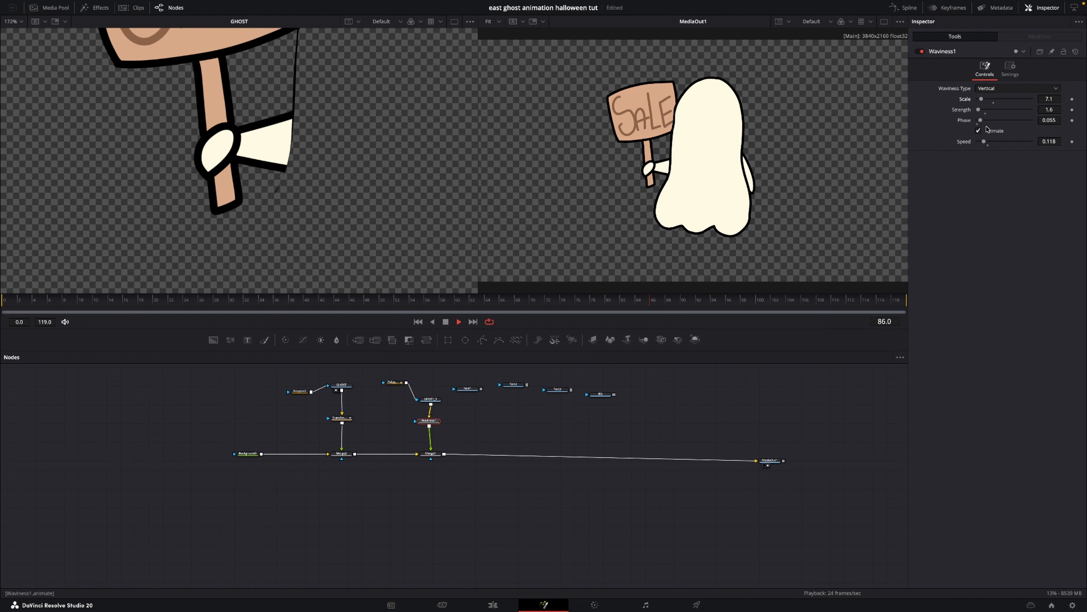
{"action": "key", "text": "space"}
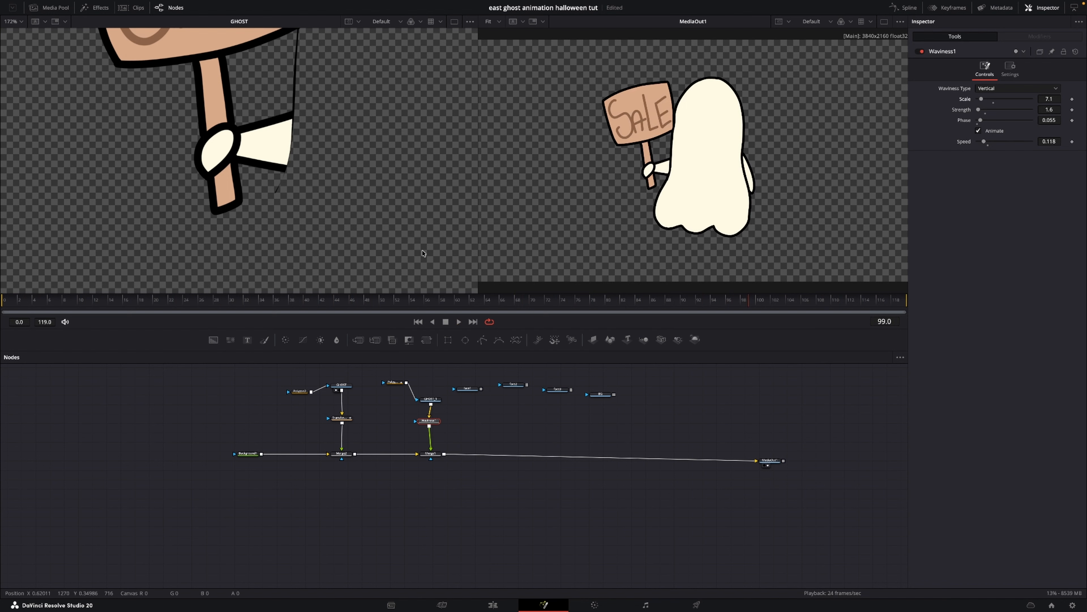
{"action": "left_click_drag", "start_coordinate": [239, 301], "coordinate": [4, 317]}
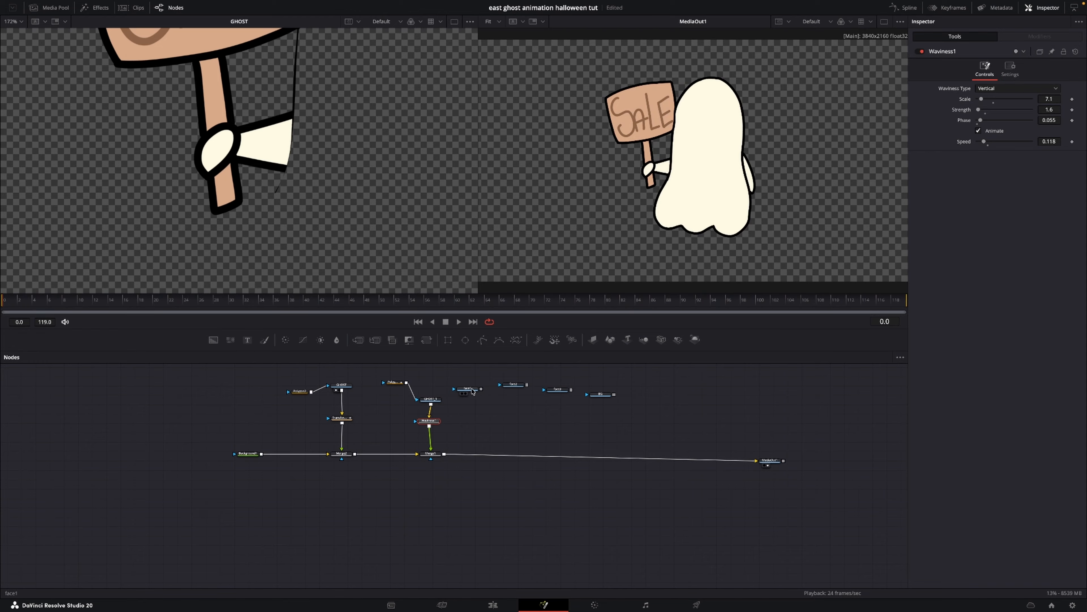
View the face1 node on its own and merge it over the ghost after Merge1
{"action": "left_click_drag", "start_coordinate": [473, 391], "coordinate": [498, 399]}
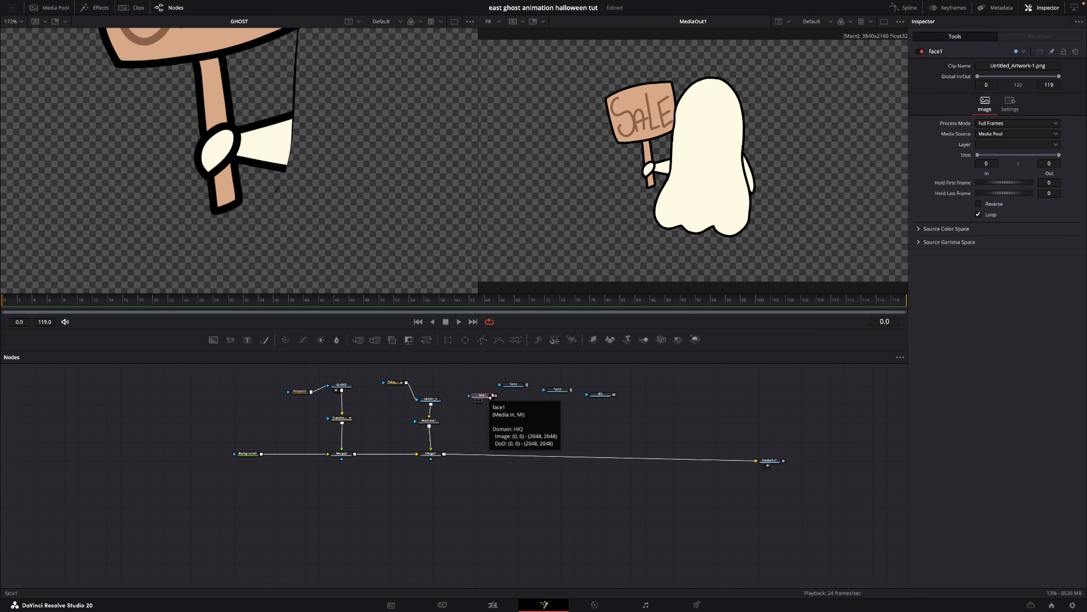
{"action": "key", "text": "1"}
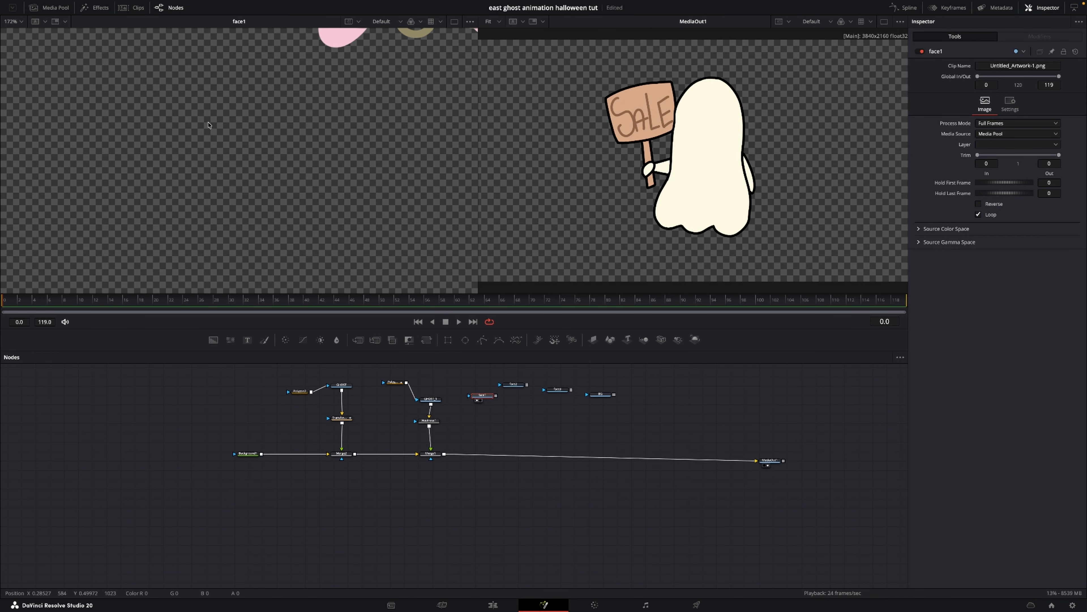
{"action": "scroll", "coordinate": [276, 97], "scroll_direction": "up", "scroll_amount": 3}
{"action": "left_click_drag", "start_coordinate": [295, 92], "coordinate": [159, 162]}
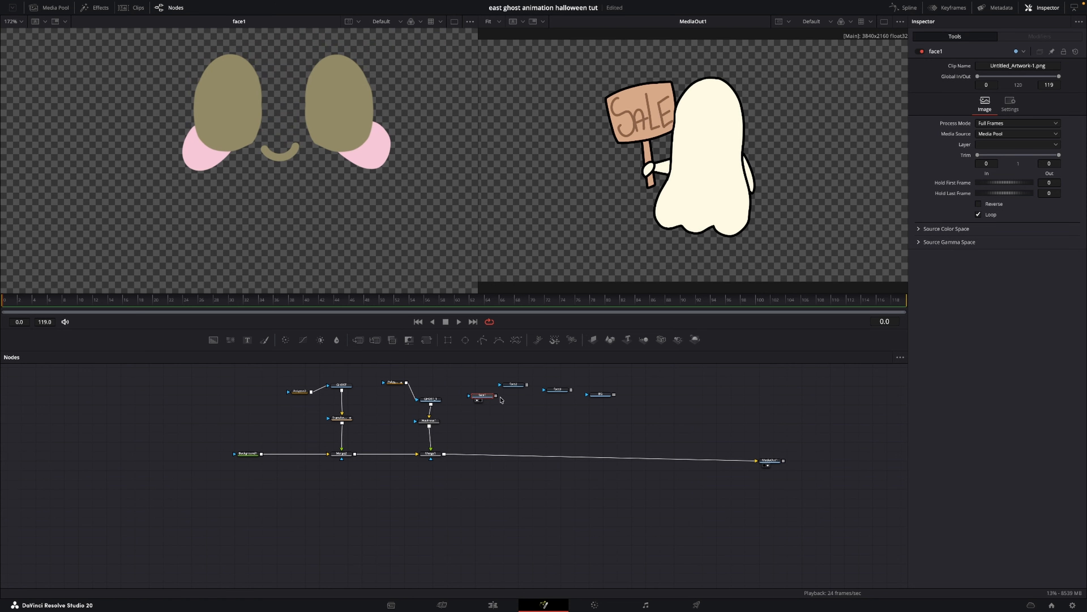
{"action": "left_click_drag", "start_coordinate": [496, 396], "coordinate": [445, 455]}
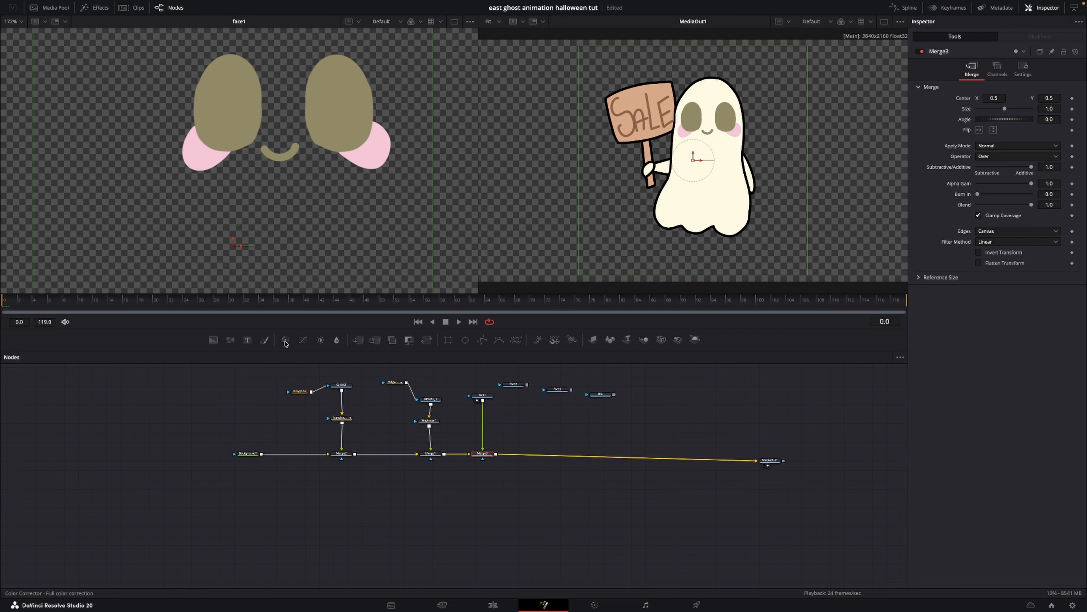
Insert a Color Corrector between face1 and Merge3, enable Pre-Divide / Post-Multiply, and set its brightness to -0.5
{"action": "left_click_drag", "start_coordinate": [287, 343], "coordinate": [484, 423]}
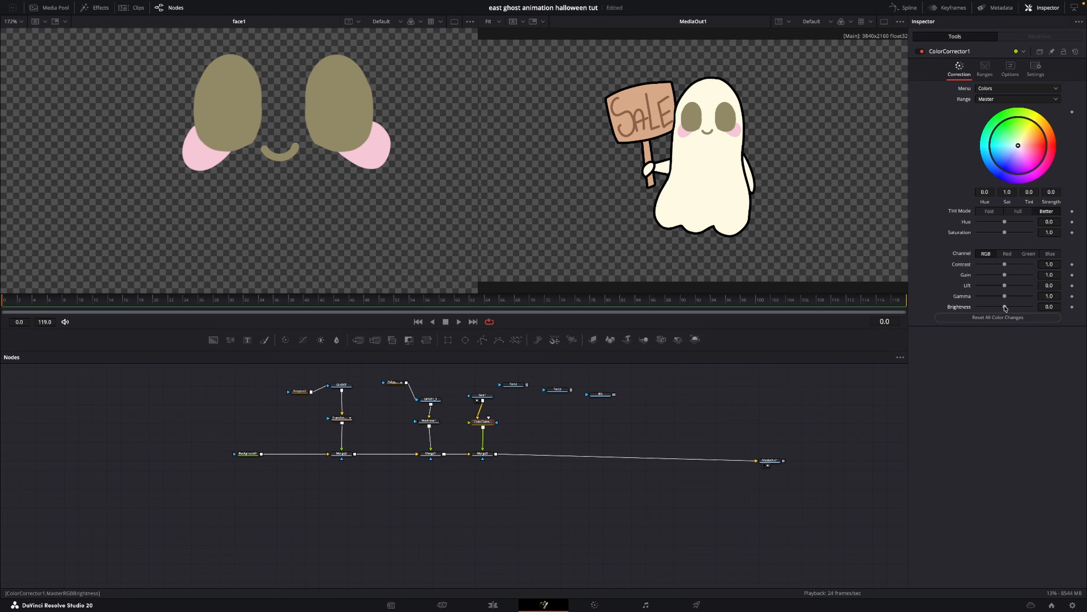
{"action": "left_click_drag", "start_coordinate": [1005, 307], "coordinate": [999, 309]}
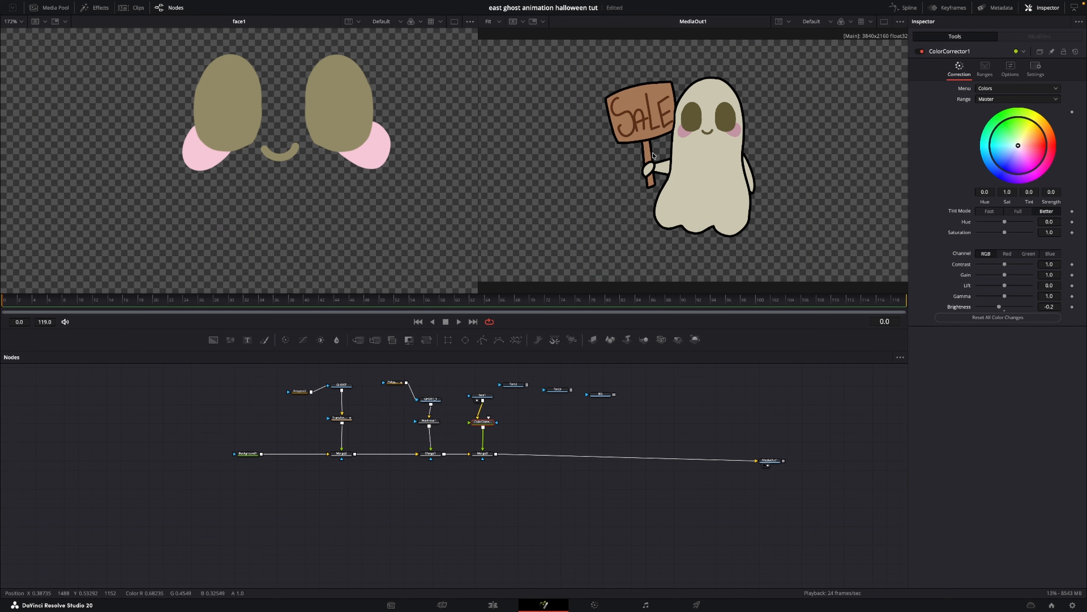
{"action": "double_click", "coordinate": [960, 308]}
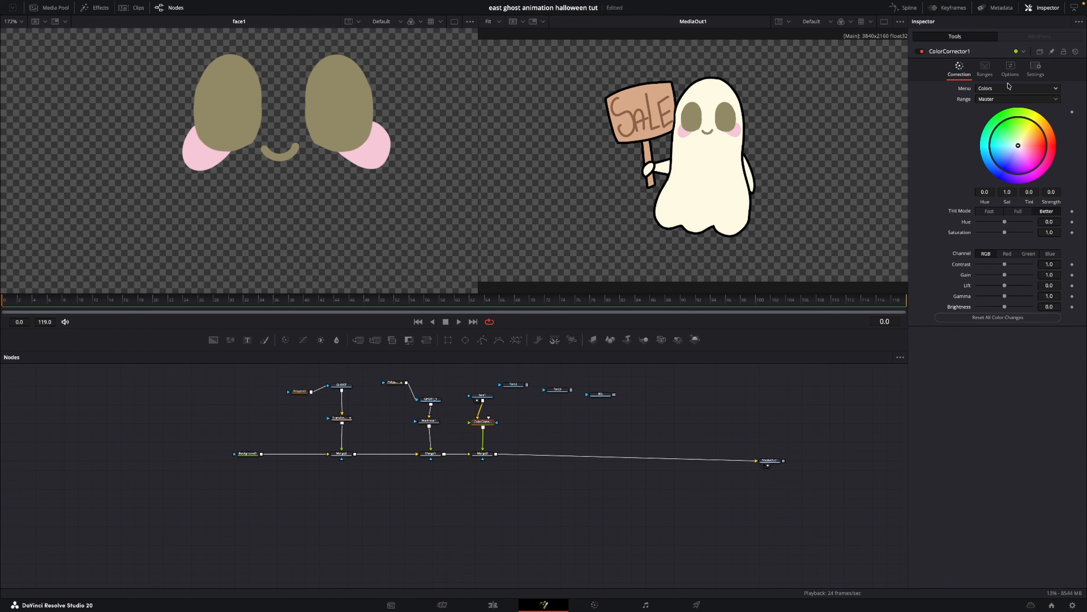
{"action": "left_click", "coordinate": [1011, 69]}
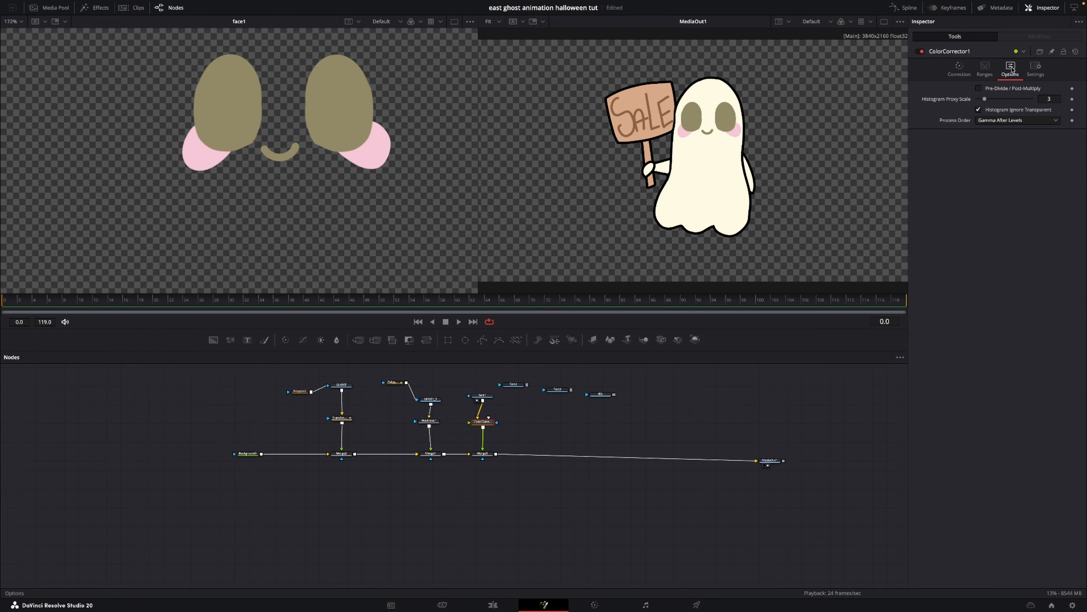
{"action": "left_click", "coordinate": [980, 89]}
{"action": "left_click", "coordinate": [960, 69]}
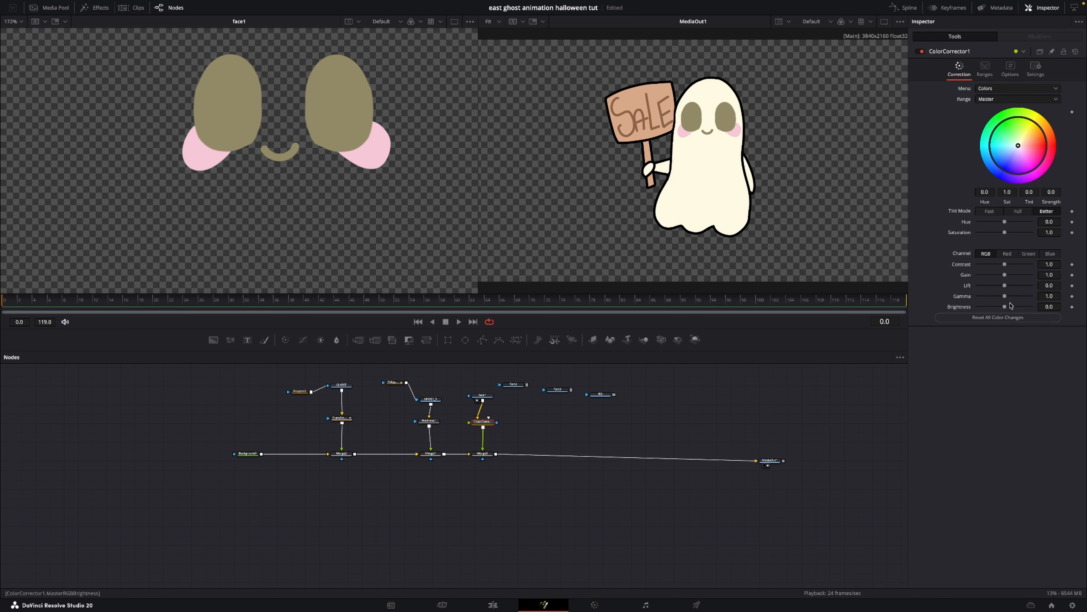
{"action": "left_click_drag", "start_coordinate": [1006, 310], "coordinate": [992, 312]}
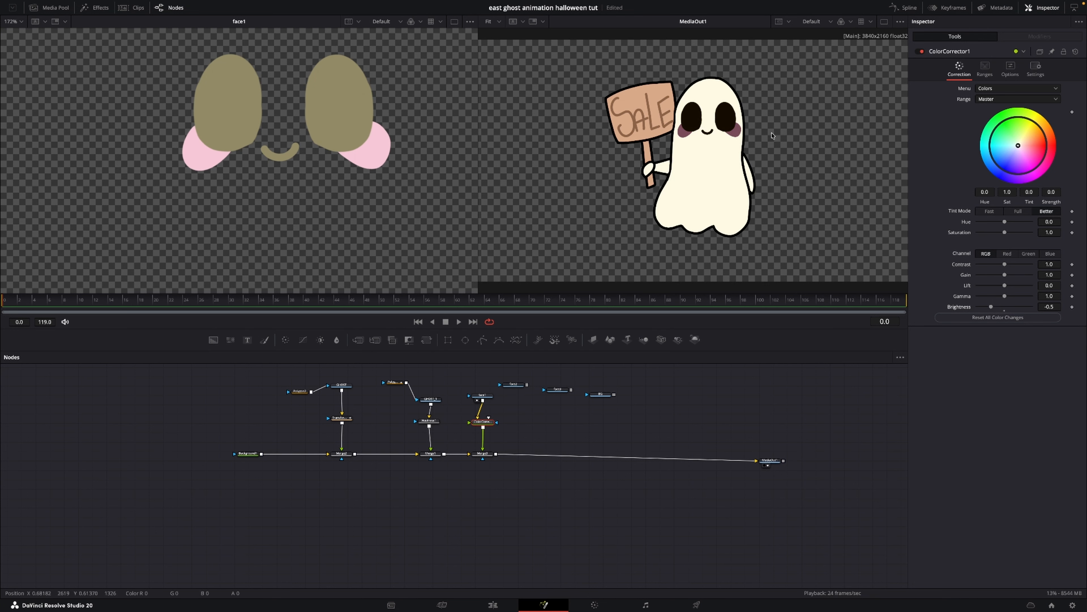
View the face2 node on its own, merge it over the ghost after Merge3, and move the face3 node out of the way
{"action": "left_click", "coordinate": [521, 387]}
{"action": "key", "text": "1"}
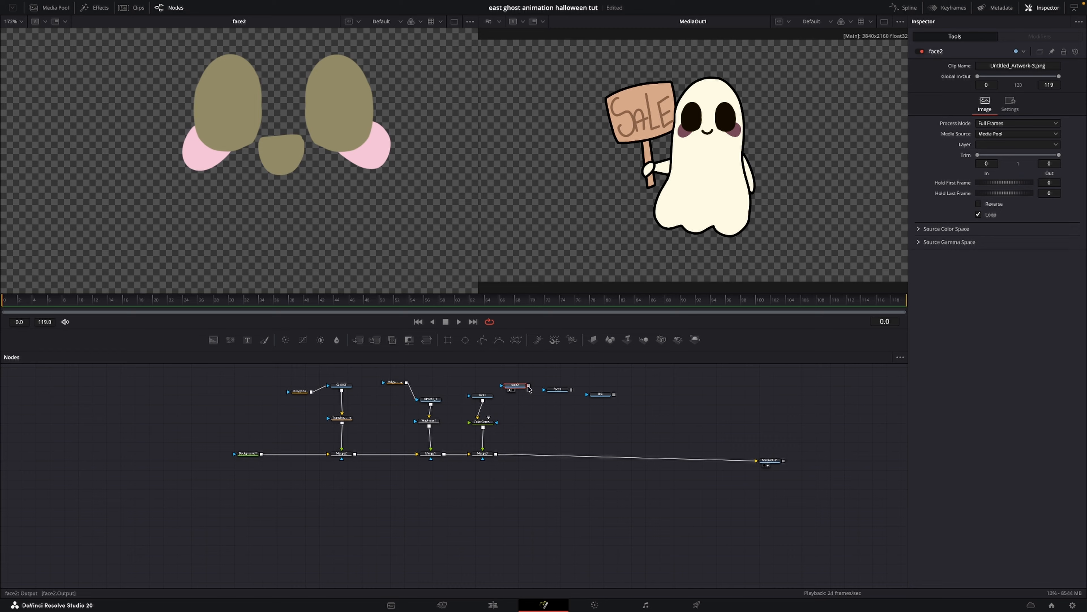
{"action": "left_click_drag", "start_coordinate": [530, 389], "coordinate": [497, 455]}
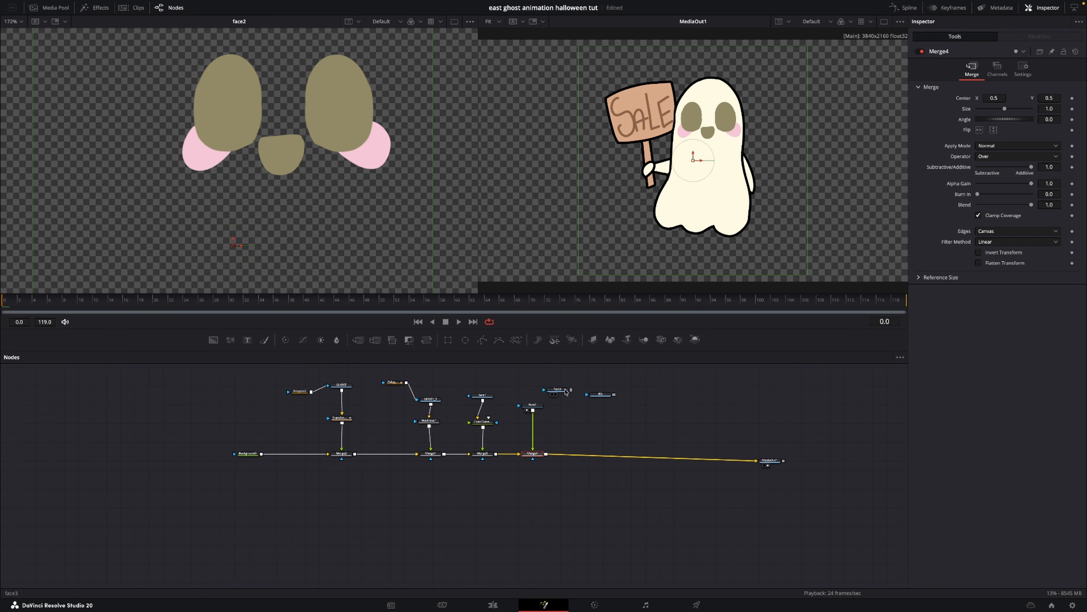
{"action": "left_click_drag", "start_coordinate": [566, 391], "coordinate": [638, 375]}
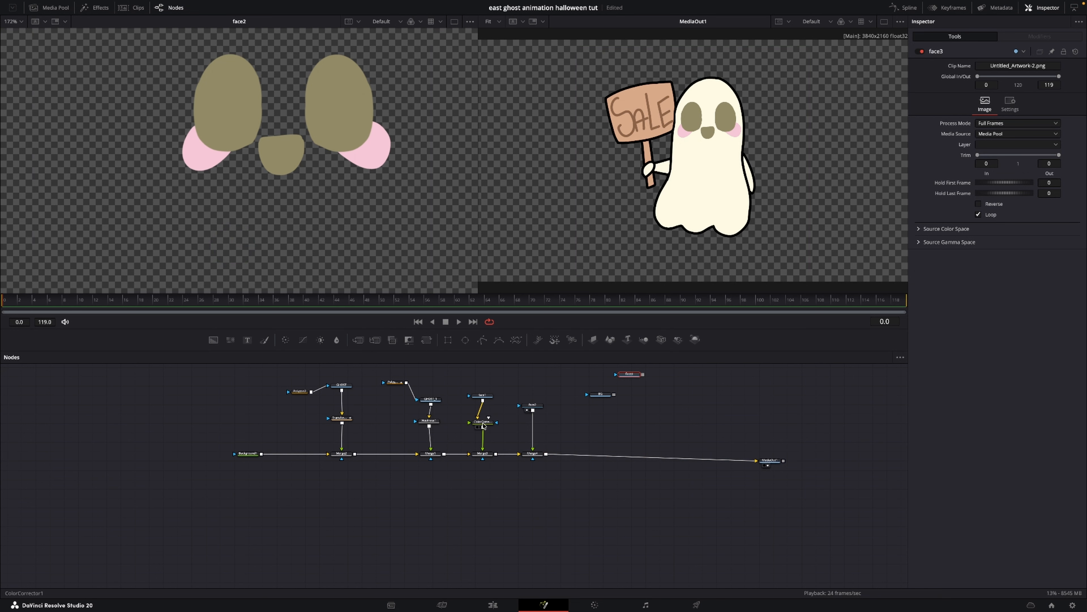
Copy ColorCorrector1 and insert the copy between face2 and its merge node
{"action": "left_click", "coordinate": [484, 424]}
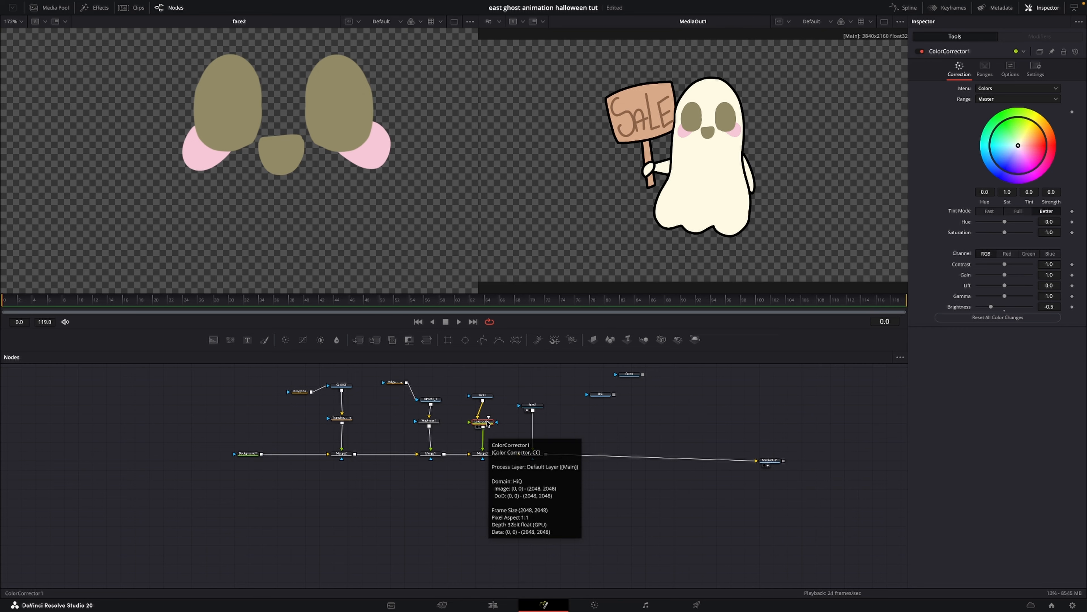
{"action": "key", "text": "ctrl+v"}
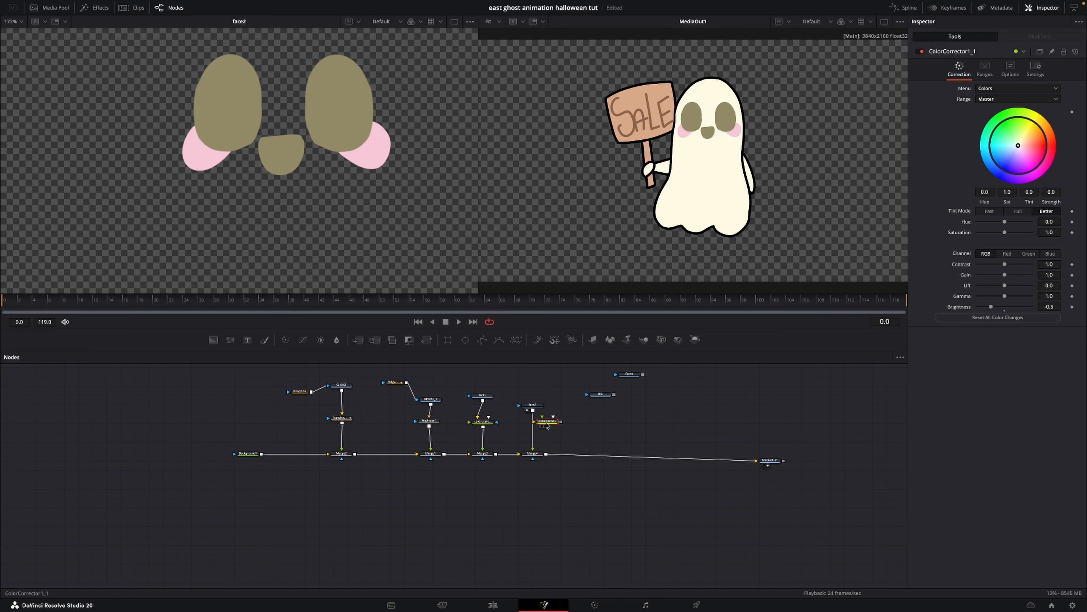
{"action": "left_click_drag", "start_coordinate": [548, 422], "coordinate": [533, 428]}
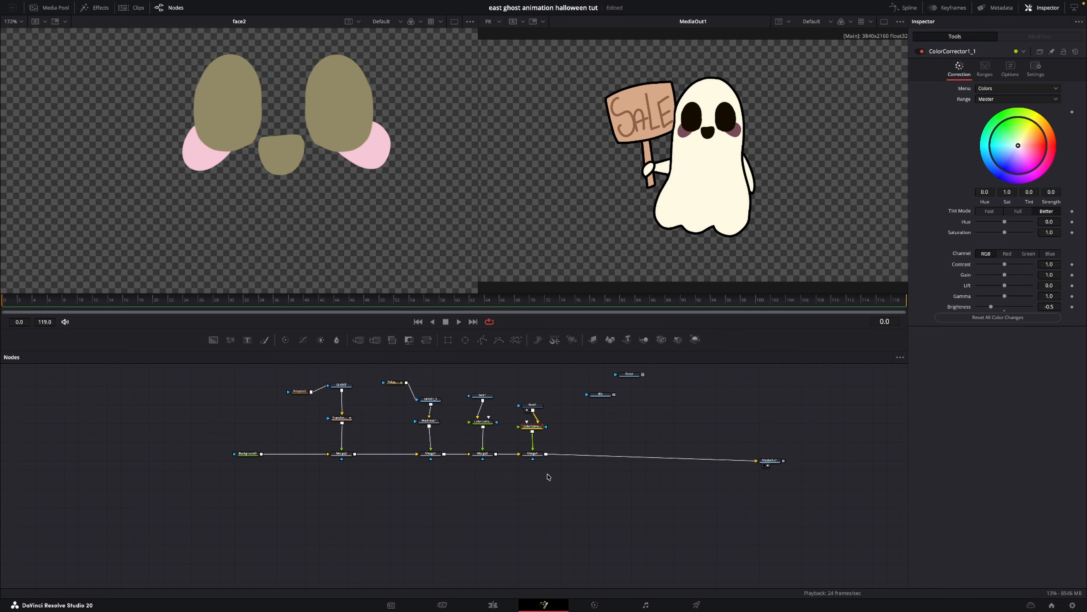
Keyframe Merge4's Blend at 0.0 on frame 49 and 1.0 on frame 50
{"action": "left_click", "coordinate": [532, 454]}
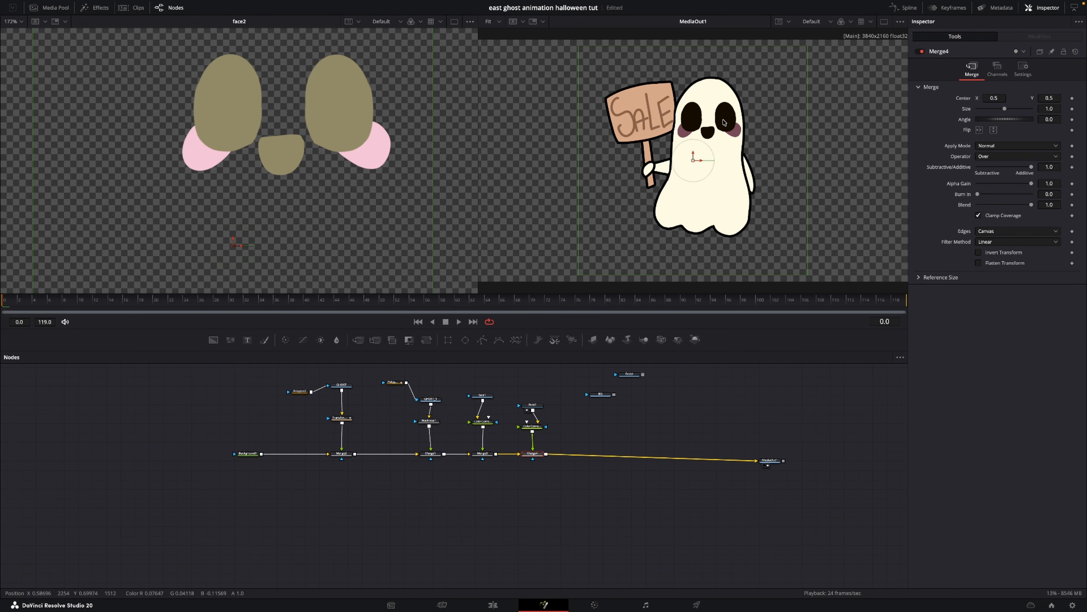
{"action": "key", "text": "ctrl+s"}
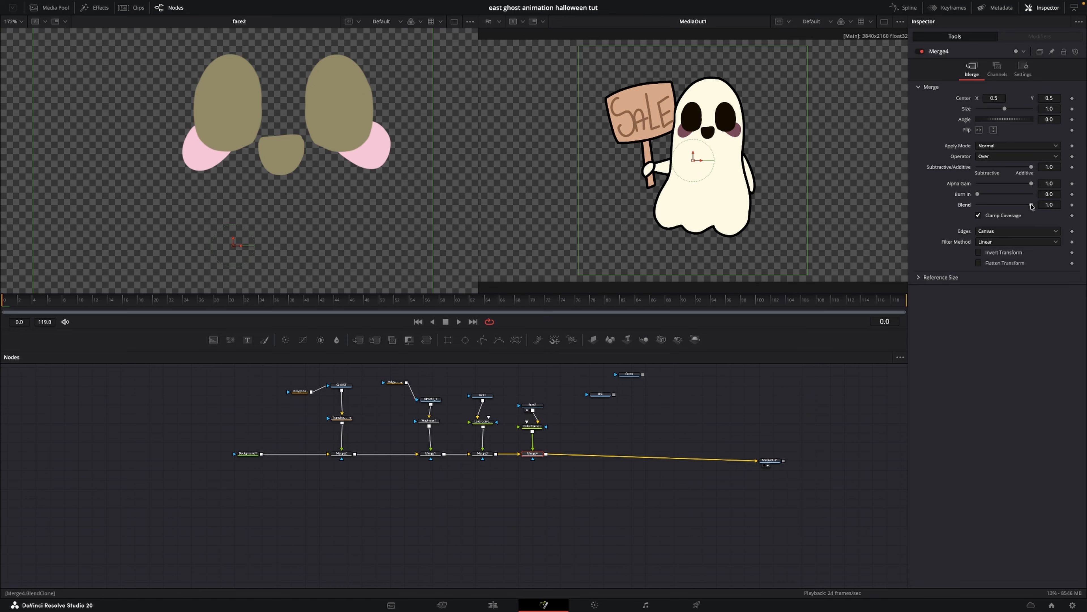
{"action": "left_click_drag", "start_coordinate": [1031, 207], "coordinate": [960, 208]}
{"action": "left_click_drag", "start_coordinate": [22, 305], "coordinate": [382, 307]}
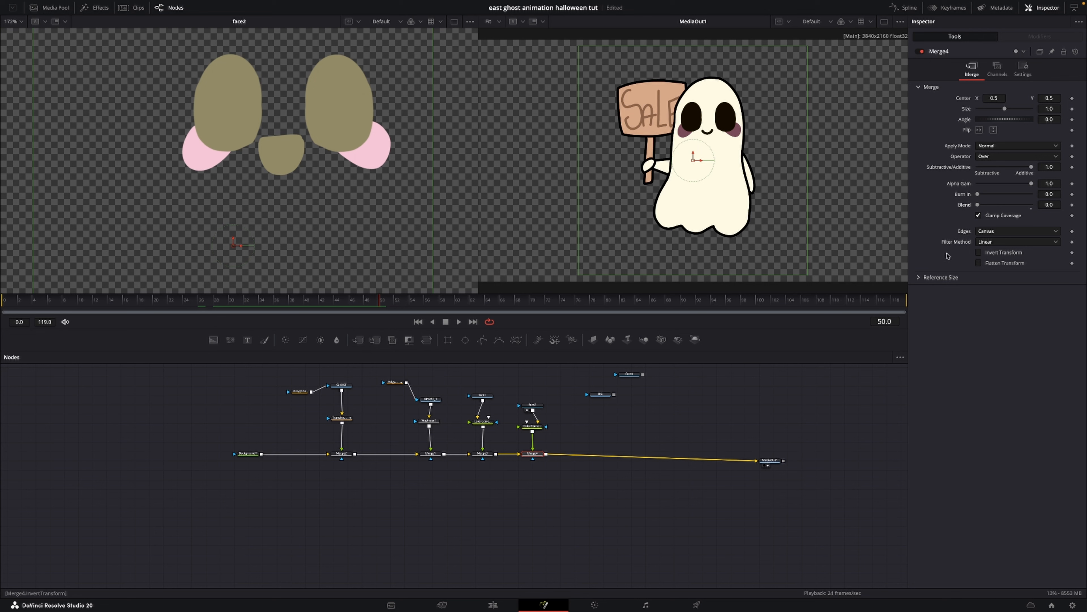
{"action": "key", "text": "Left"}
{"action": "left_click", "coordinate": [978, 215]}
{"action": "left_click", "coordinate": [1073, 206]}
{"action": "key", "text": "Right"}
{"action": "left_click_drag", "start_coordinate": [978, 205], "coordinate": [1052, 210]}
Play back the switch to the open mouth from frame 37
{"action": "left_click_drag", "start_coordinate": [371, 301], "coordinate": [285, 307]}
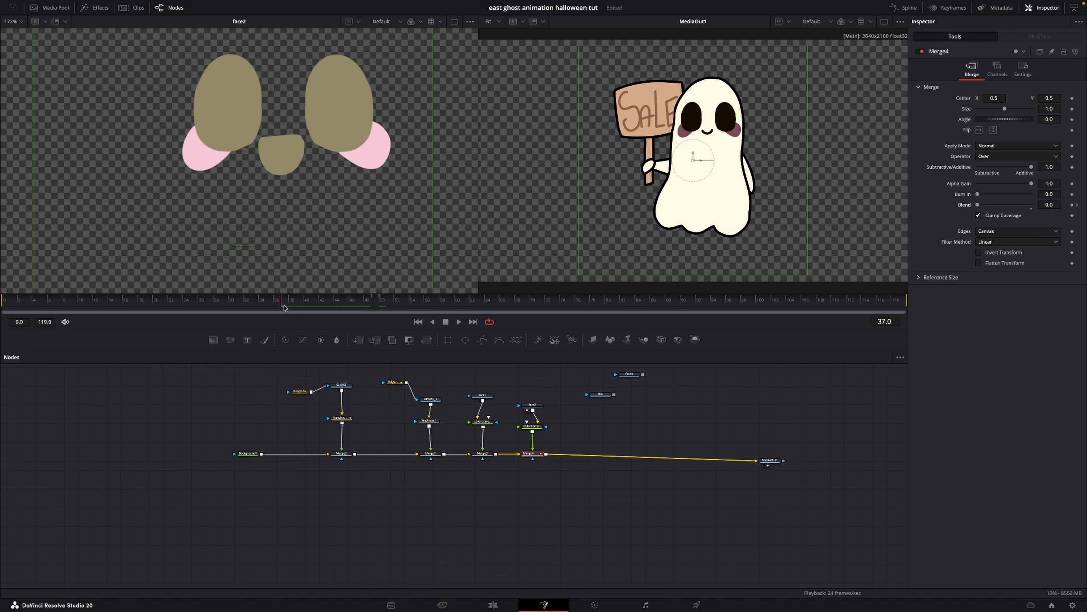
{"action": "key", "text": "space"}
{"action": "key", "text": "space"}
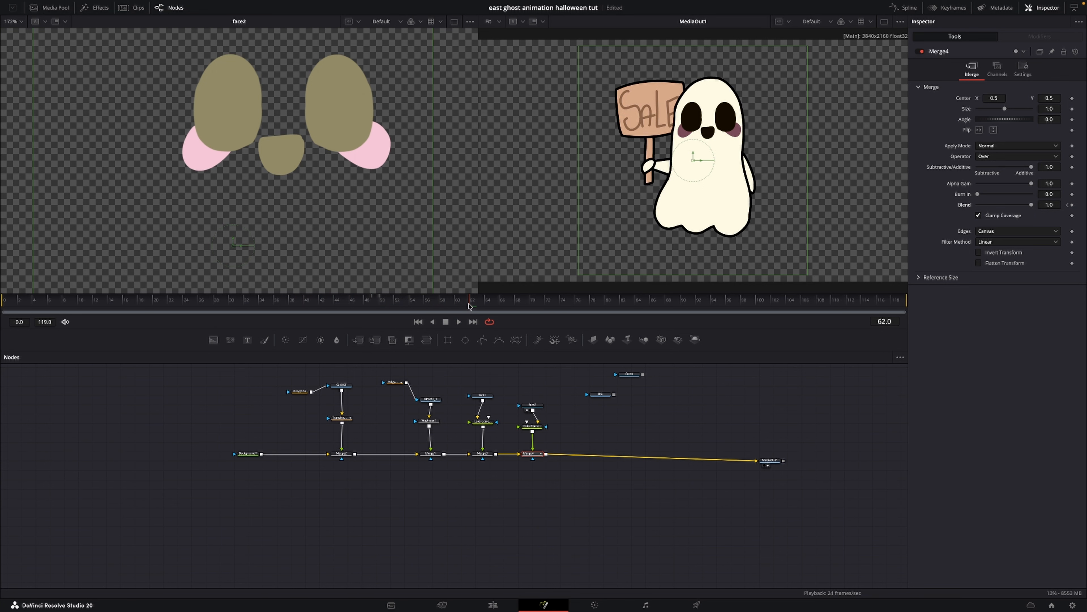
Keyframe Merge4's Blend at 1.0 on frame 66 and 0.0 on frame 67
{"action": "left_click_drag", "start_coordinate": [470, 305], "coordinate": [504, 307]}
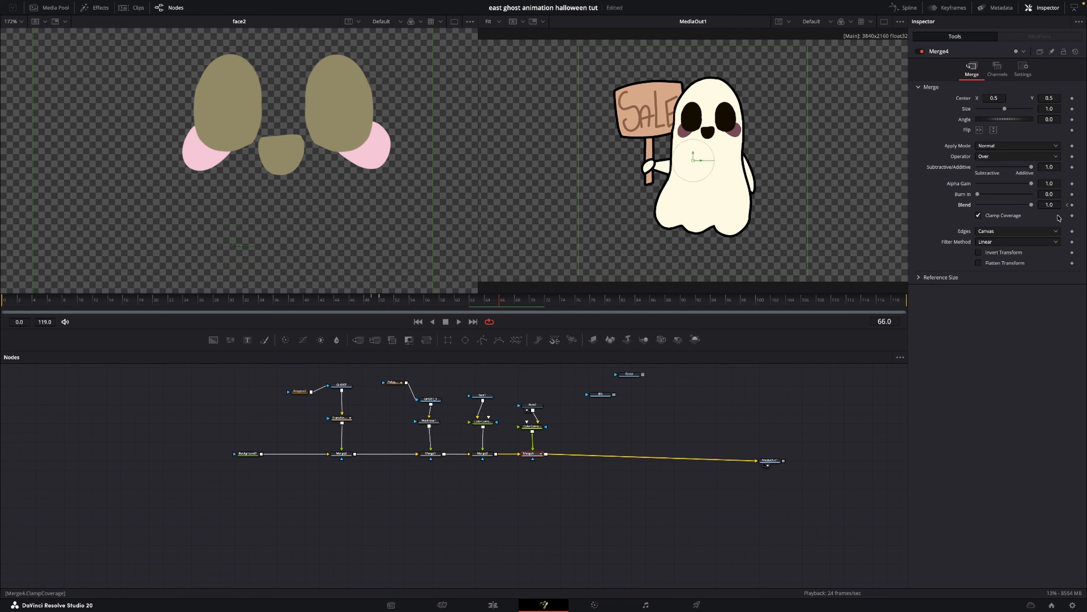
{"action": "left_click", "coordinate": [1073, 205]}
{"action": "key", "text": "Right"}
{"action": "left_click_drag", "start_coordinate": [1032, 205], "coordinate": [957, 210]}
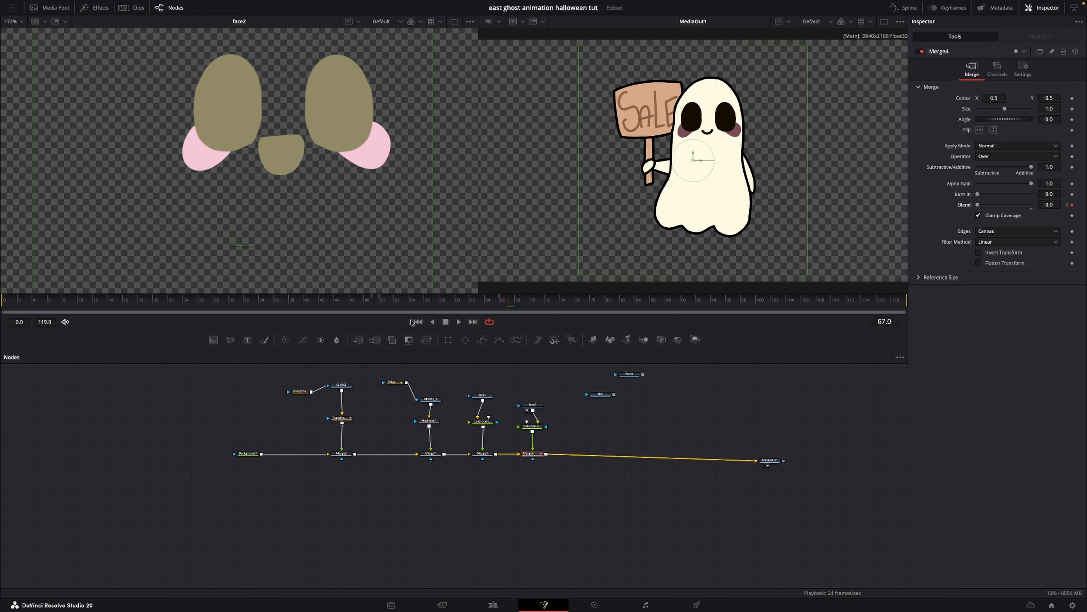
Play back the full face animation, stop it, and return to frame 12
{"action": "key", "text": "space"}
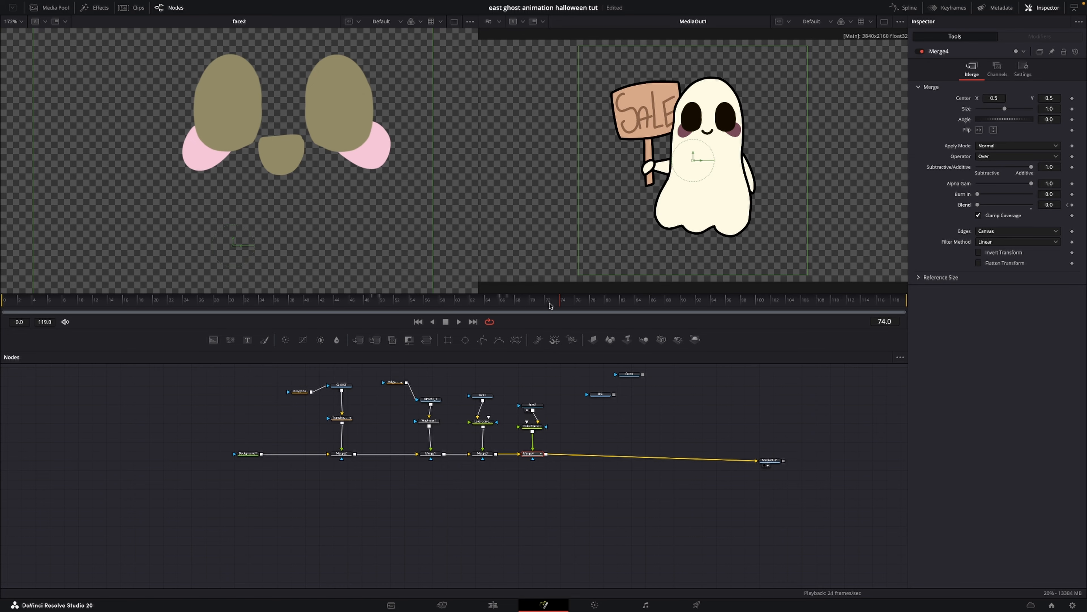
{"action": "key", "text": "space"}
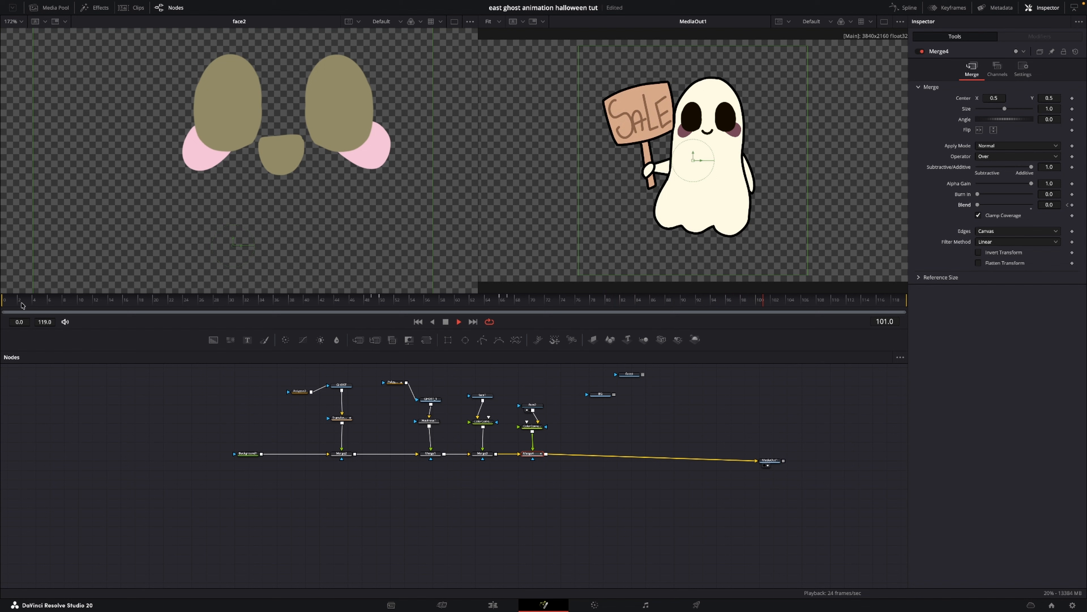
{"action": "key", "text": "space"}
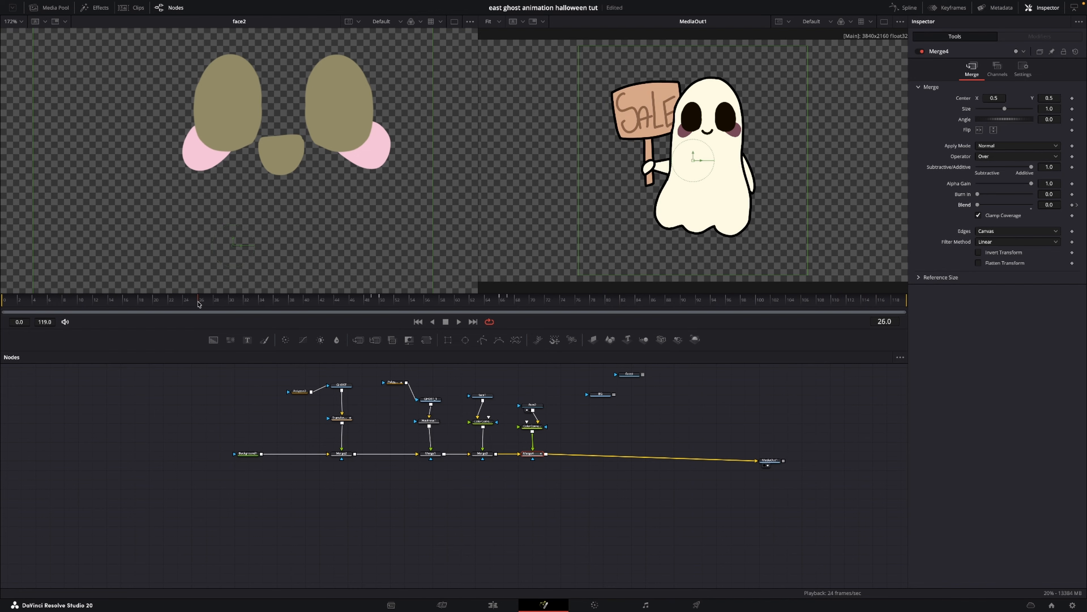
{"action": "left_click_drag", "start_coordinate": [198, 303], "coordinate": [94, 306]}
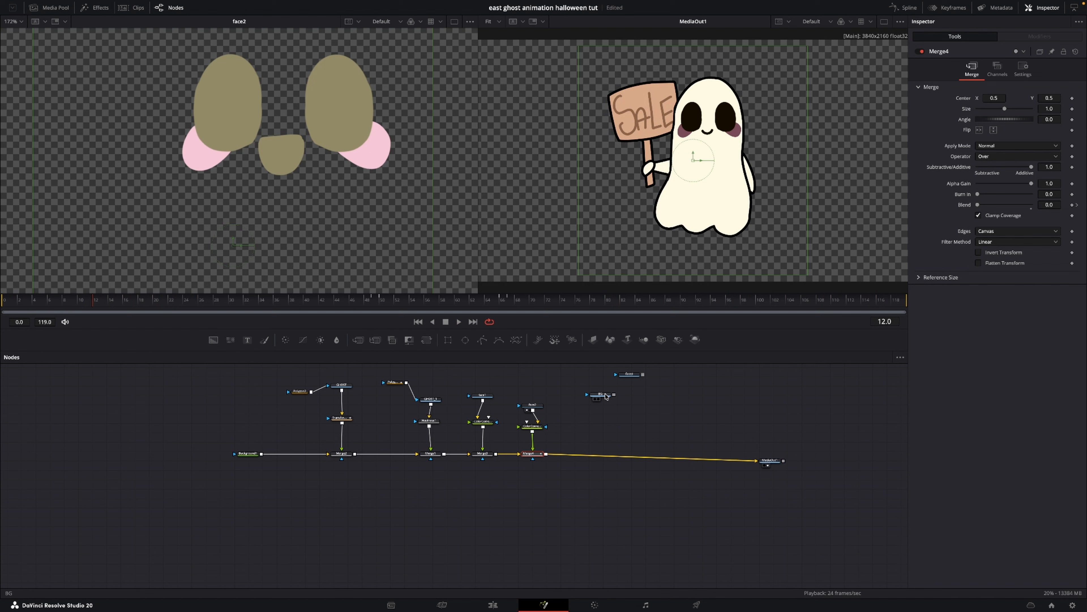
Place the BG node and a second Background node below the ghost chain, and connect Background2 to MediaOut1 in place of Merge4
{"action": "left_click_drag", "start_coordinate": [607, 396], "coordinate": [294, 484]}
{"action": "left_click", "coordinate": [294, 484]}
{"action": "left_click_drag", "start_coordinate": [213, 340], "coordinate": [143, 498]}
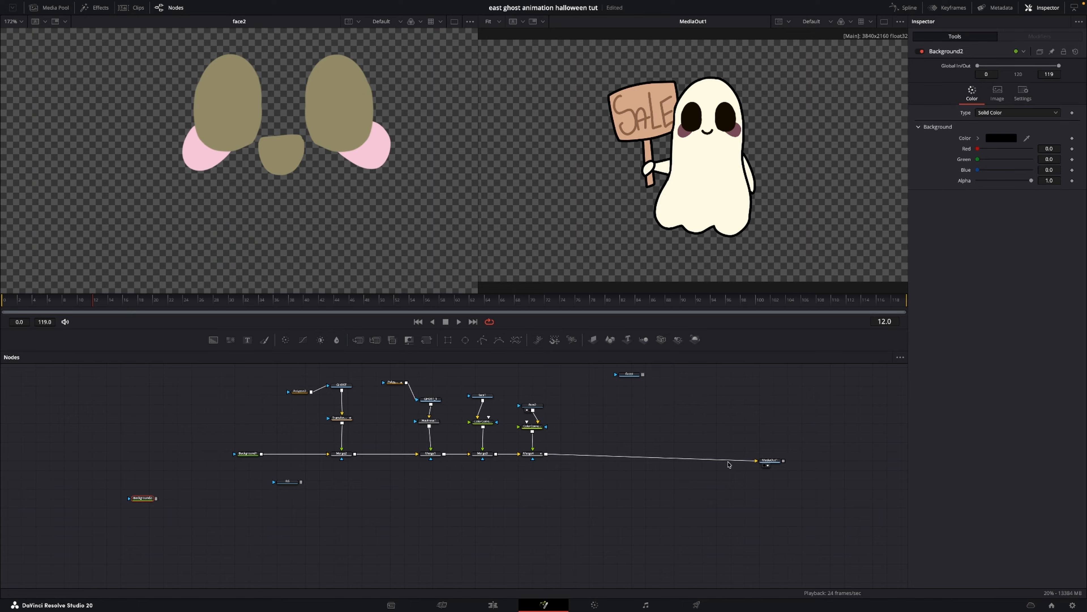
{"action": "left_click_drag", "start_coordinate": [727, 462], "coordinate": [590, 445]}
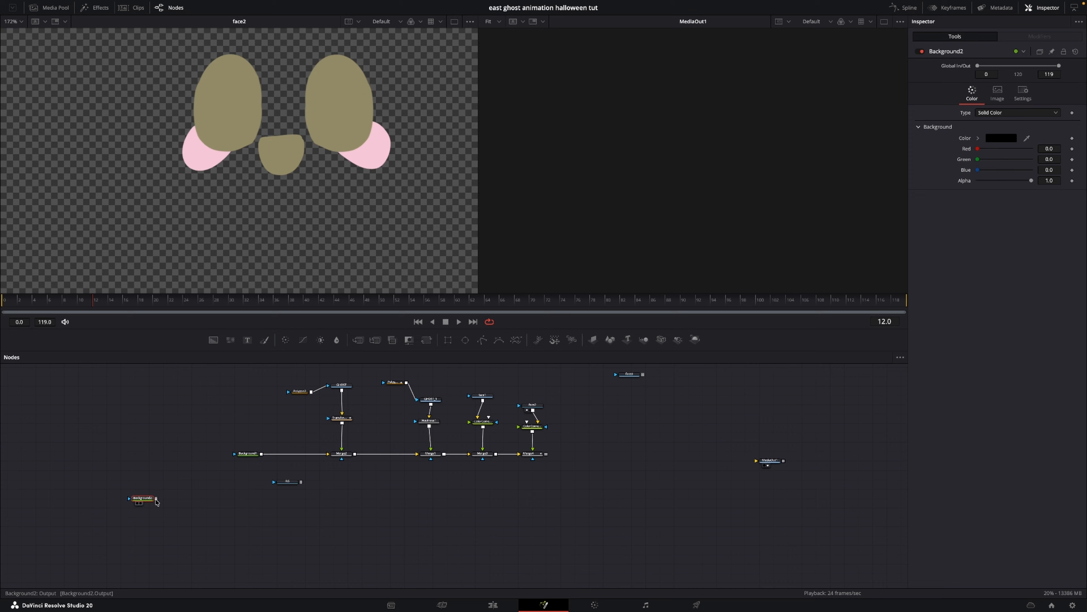
{"action": "left_click_drag", "start_coordinate": [157, 499], "coordinate": [764, 505]}
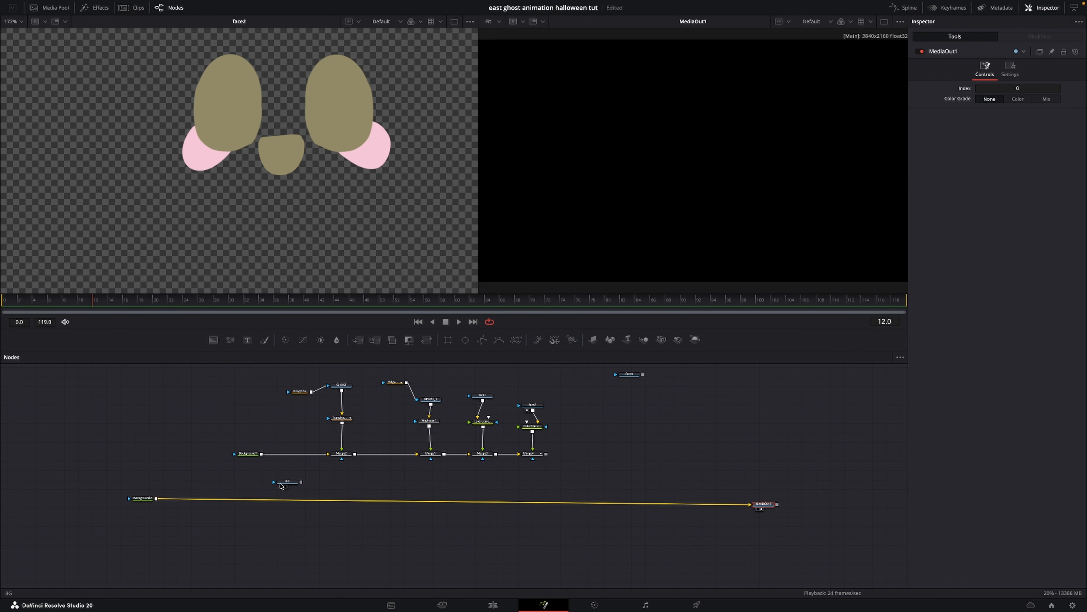
Merge the BG image over Background2 and the ghost's Merge4 output over the result, and play back the composite
{"action": "left_click_drag", "start_coordinate": [289, 484], "coordinate": [156, 500]}
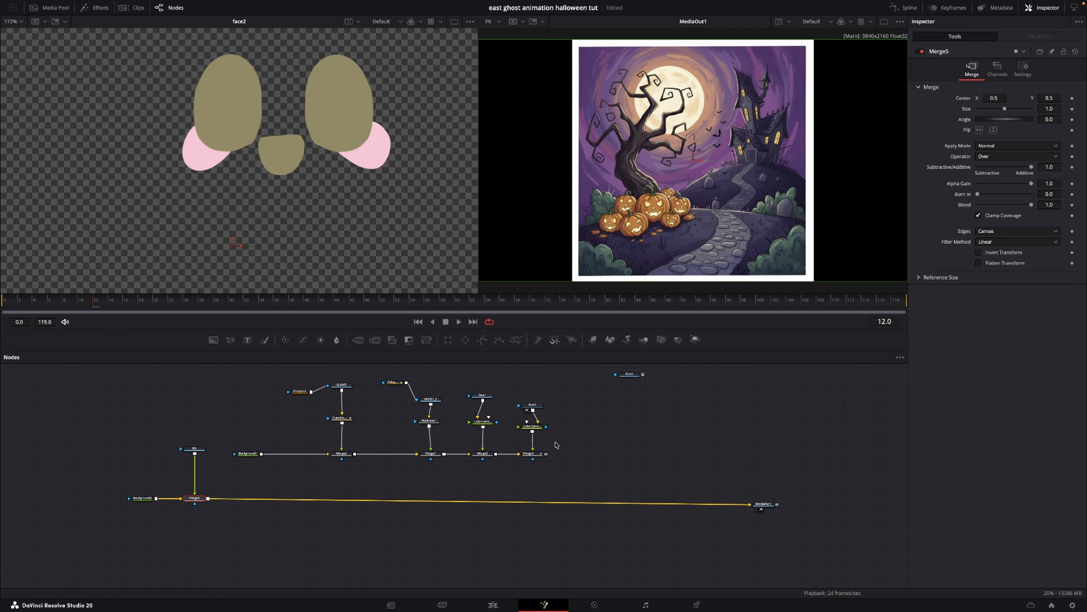
{"action": "left_click_drag", "start_coordinate": [546, 454], "coordinate": [210, 500]}
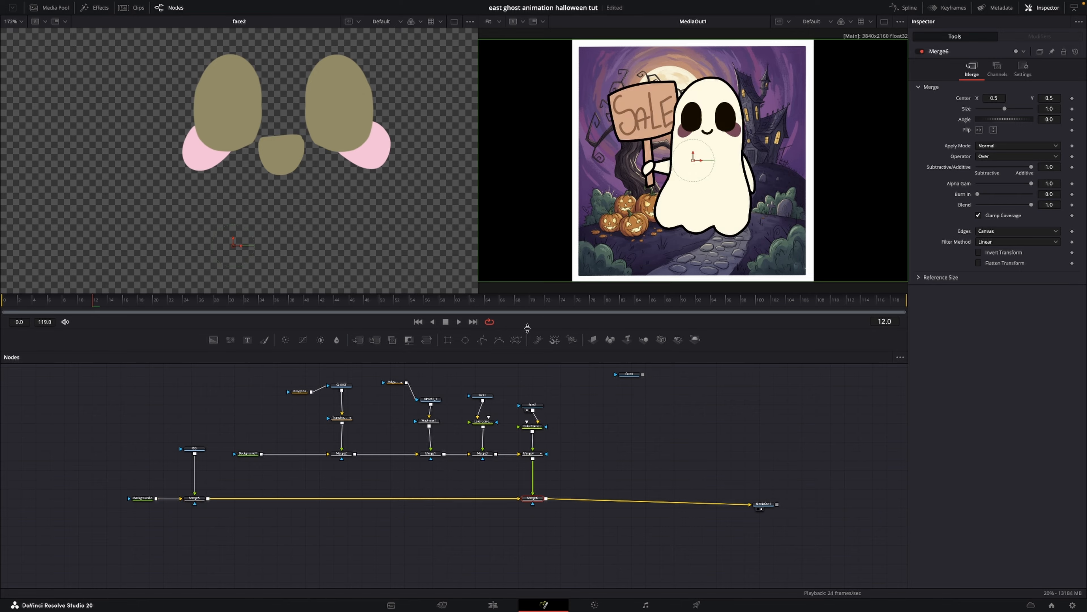
{"action": "key", "text": "space"}
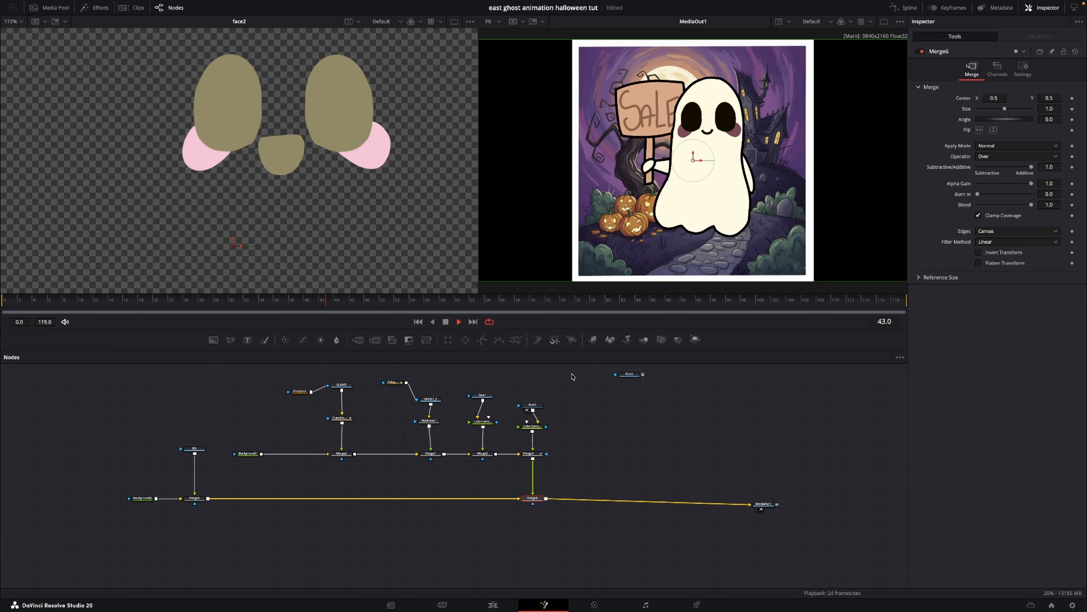
{"action": "key", "text": "space"}
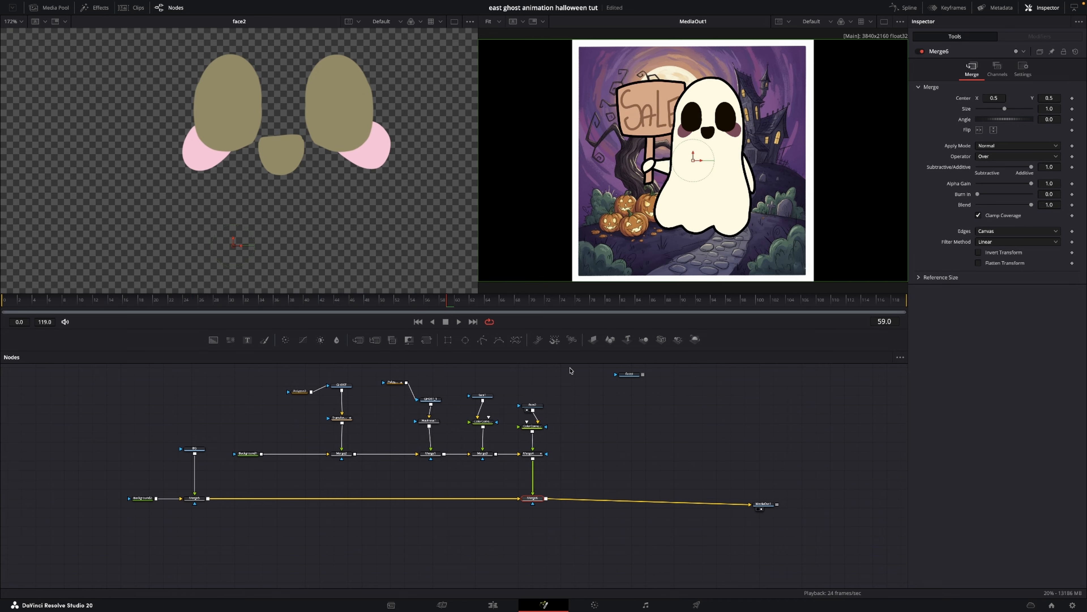
At frame 0, insert a Transform between Merge4 and Merge6, set its size to 0.61, and move the ghost to about X 0.55, Y 0.28
{"action": "left_click_drag", "start_coordinate": [88, 302], "coordinate": [4, 303]}
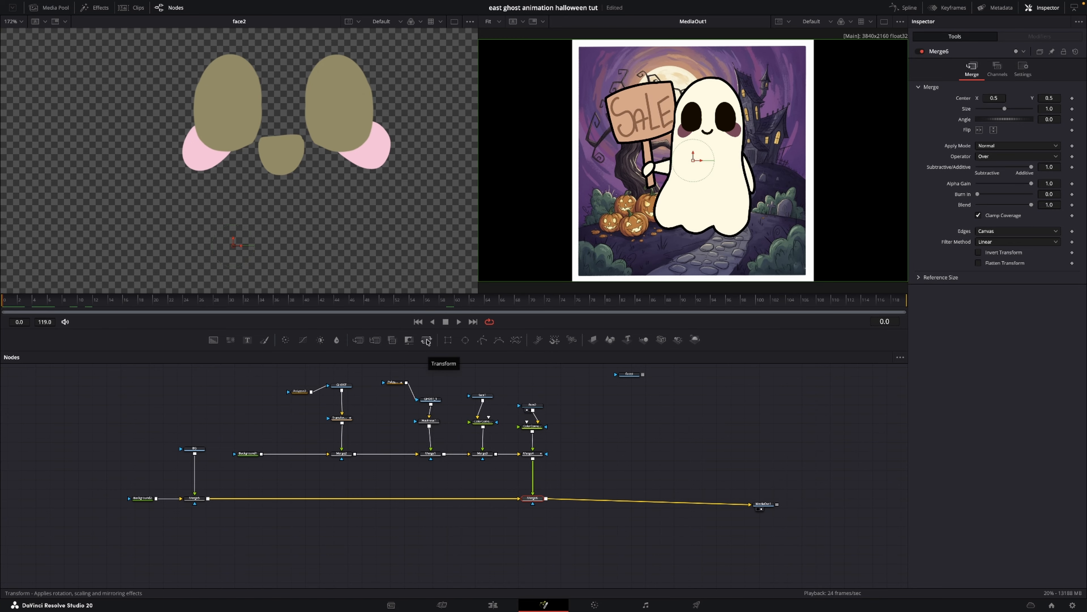
{"action": "left_click_drag", "start_coordinate": [427, 341], "coordinate": [530, 476]}
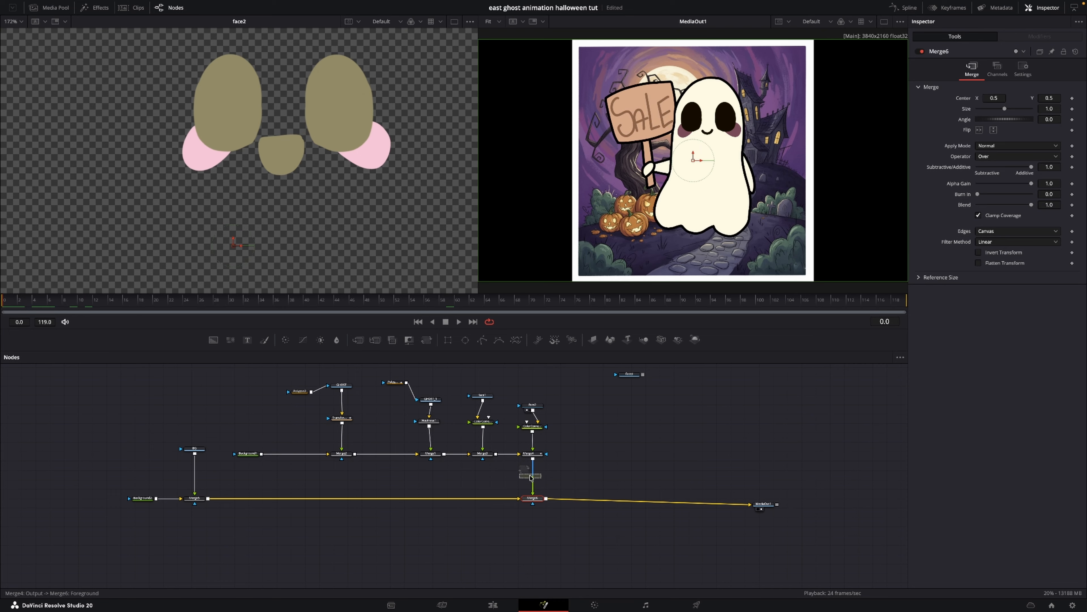
{"action": "left_click_drag", "start_coordinate": [531, 476], "coordinate": [533, 474]}
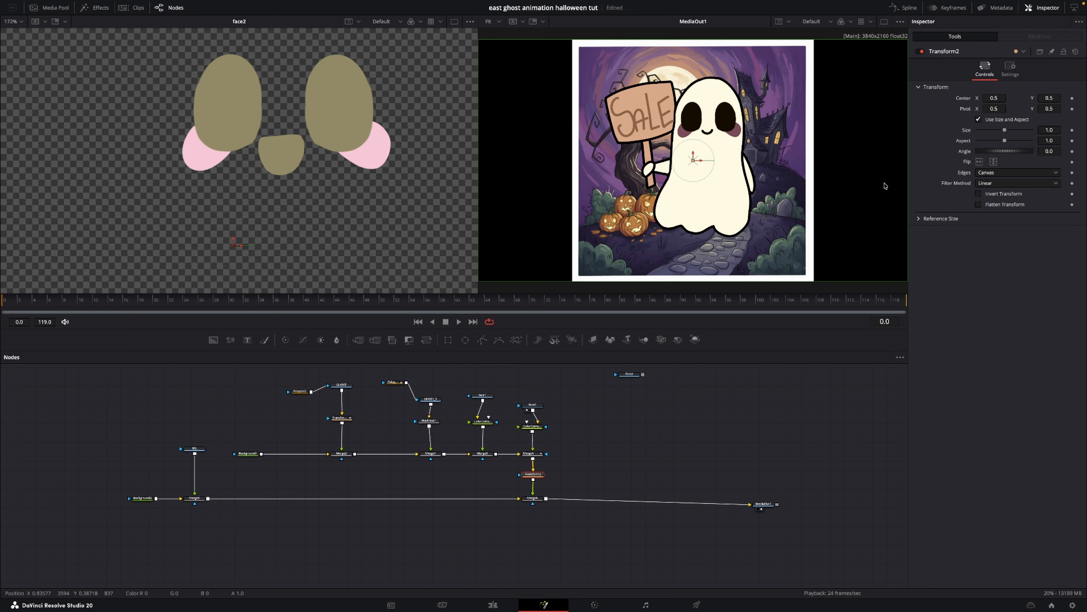
{"action": "left_click_drag", "start_coordinate": [1005, 132], "coordinate": [995, 135]}
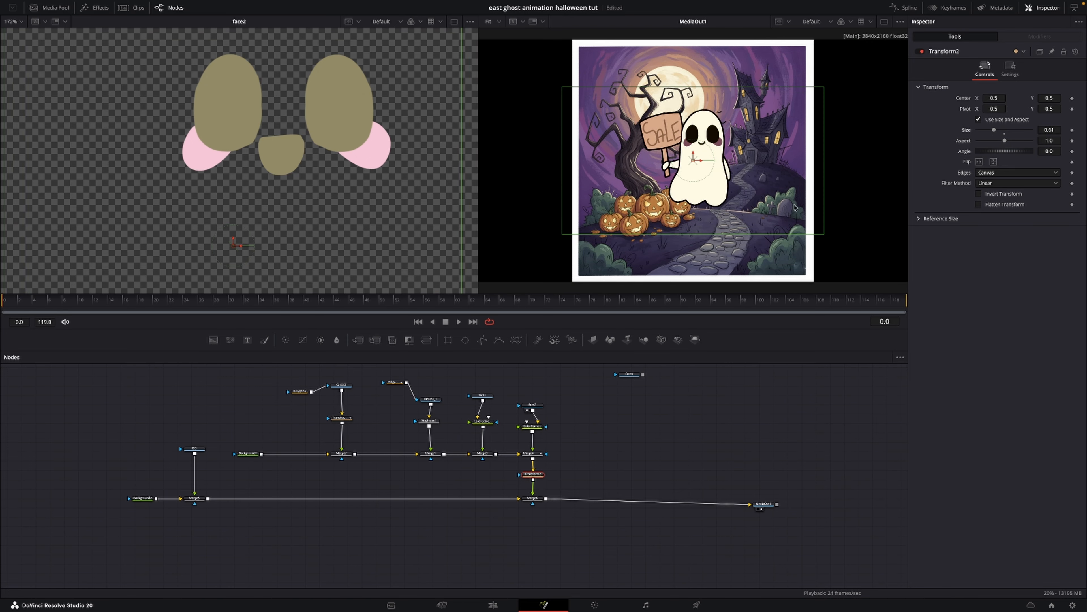
{"action": "left_click_drag", "start_coordinate": [694, 165], "coordinate": [715, 212]}
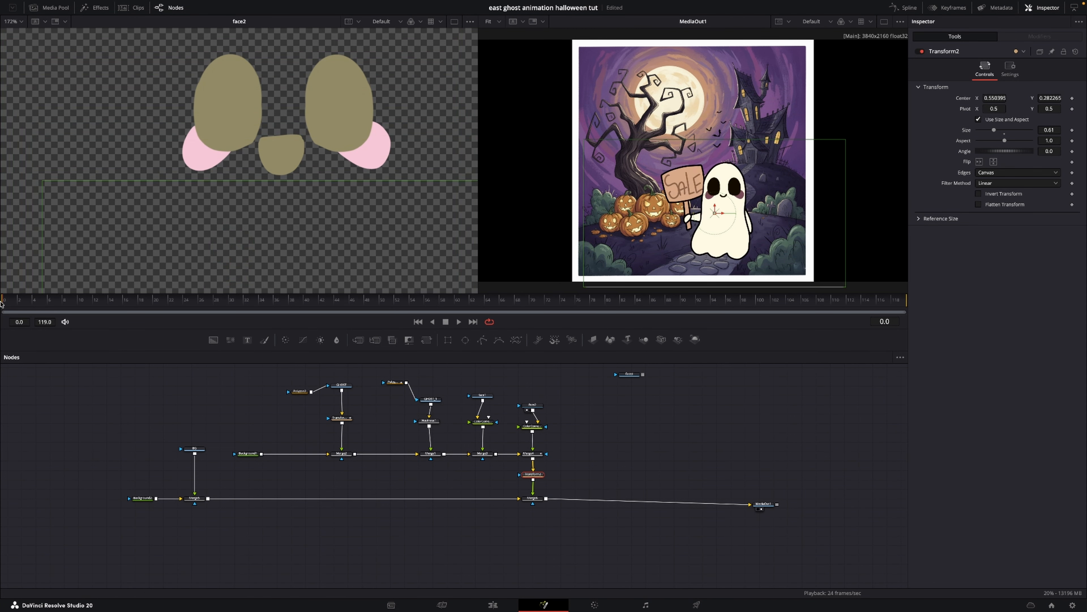
Play back the ghost composite briefly, stop it, and return to frame 0
{"action": "key", "text": "space"}
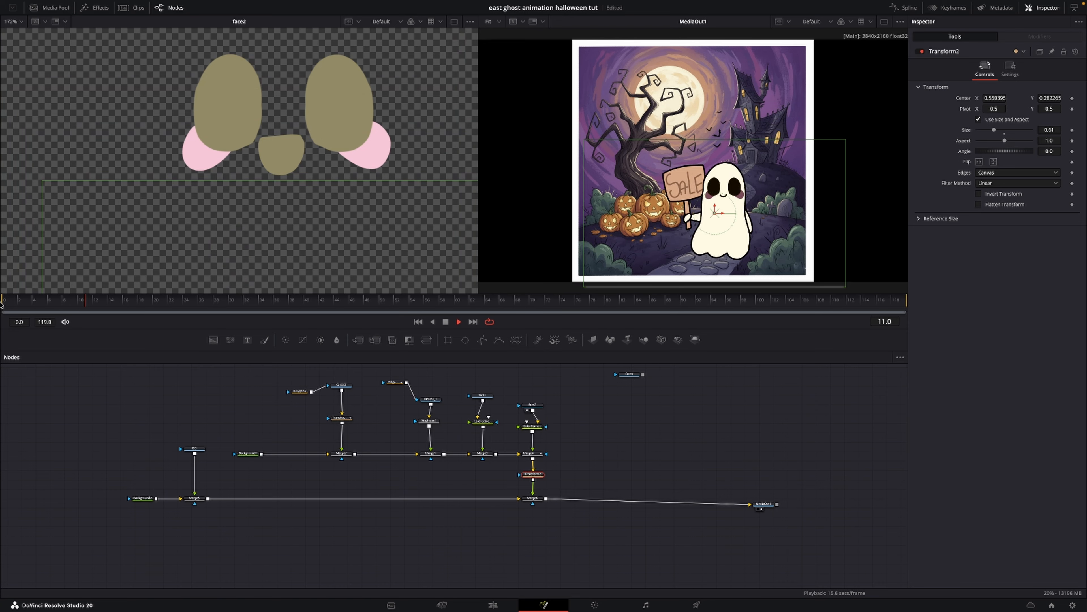
{"action": "key", "text": "space"}
{"action": "left_click_drag", "start_coordinate": [93, 307], "coordinate": [9, 315]}
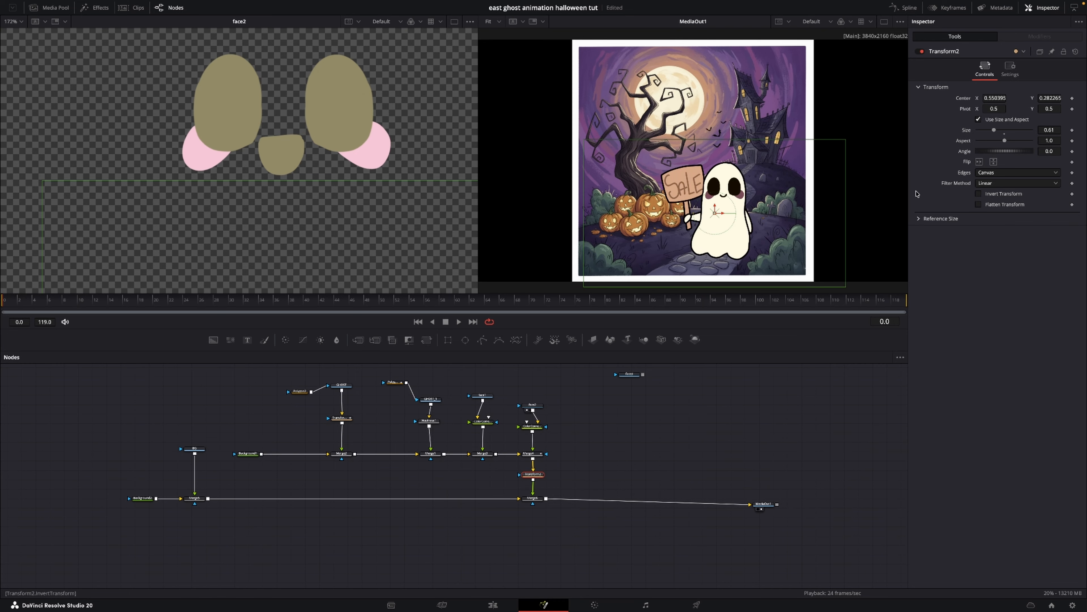
Keyframe Transform2's center at frame 0, and at frame 62 move the ghost to about X 0.463, Y 0.262
{"action": "left_click", "coordinate": [1073, 98]}
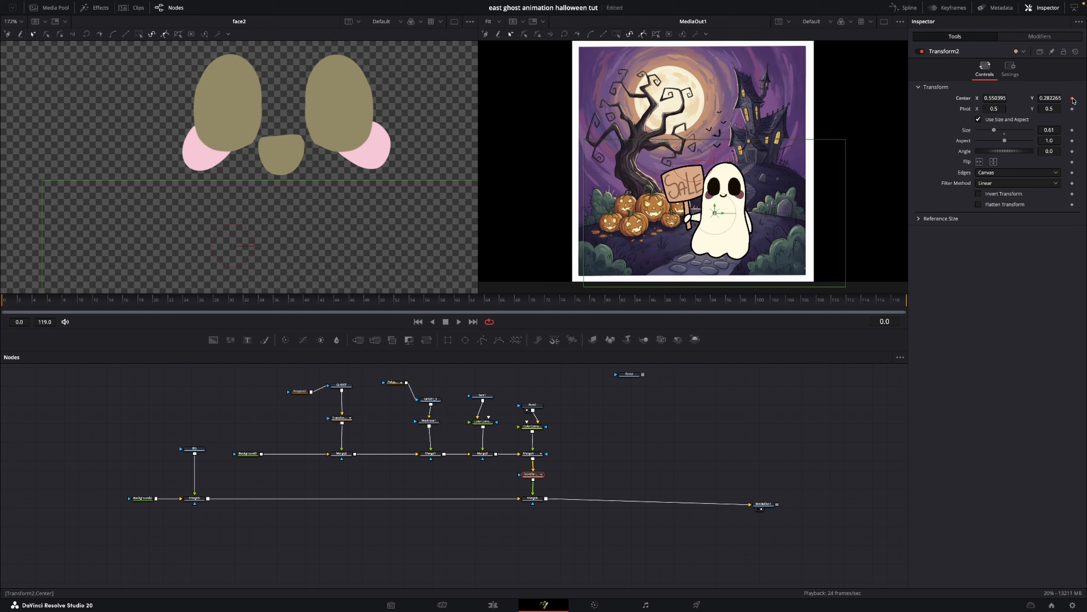
{"action": "left_click_drag", "start_coordinate": [222, 300], "coordinate": [472, 305]}
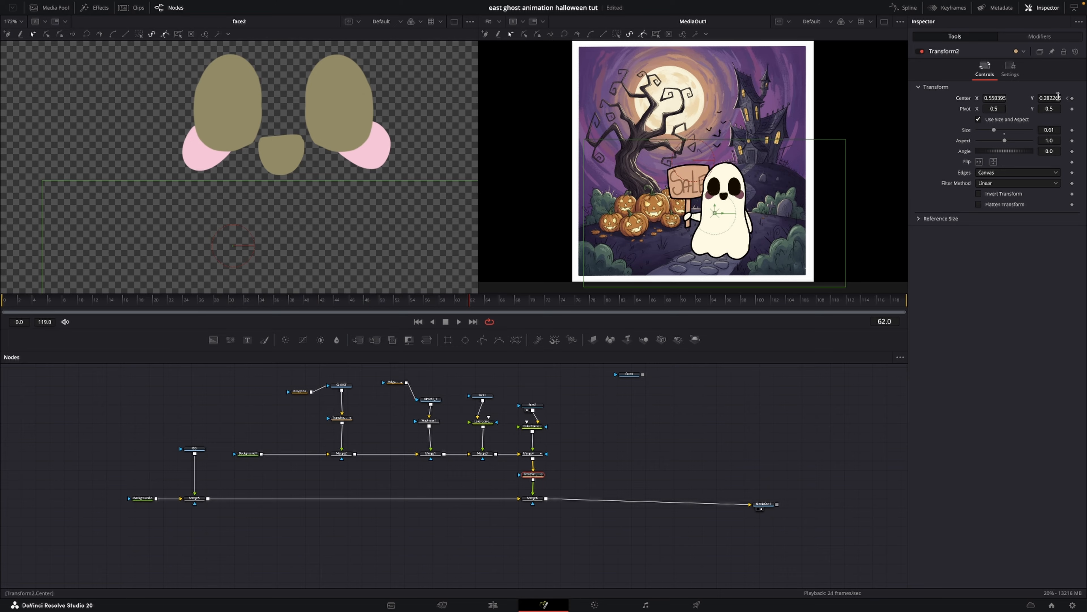
{"action": "left_click_drag", "start_coordinate": [1058, 97], "coordinate": [967, 98]}
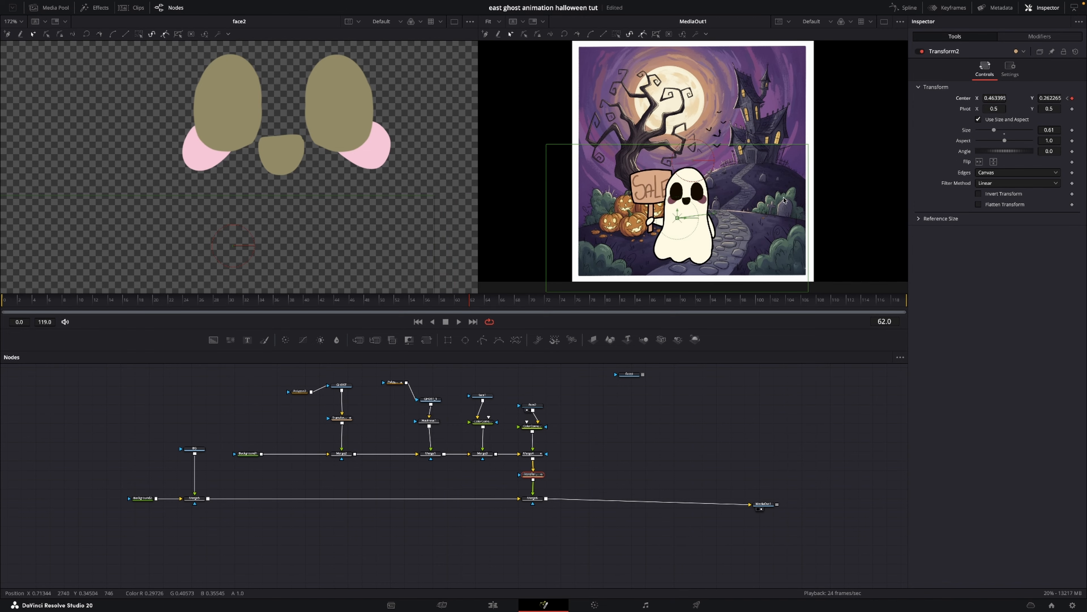
At frame 119, set Transform2's center to about X 0.502, Y 0.316 and play back the ghost's movement
{"action": "left_click_drag", "start_coordinate": [468, 305], "coordinate": [905, 303]}
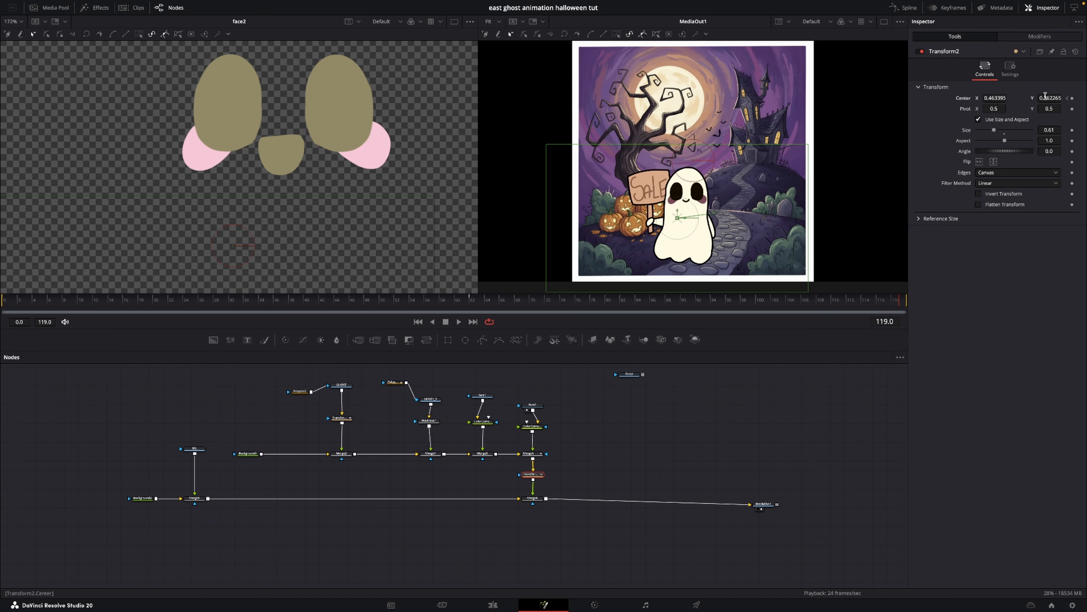
{"action": "left_click_drag", "start_coordinate": [1045, 96], "coordinate": [990, 98]}
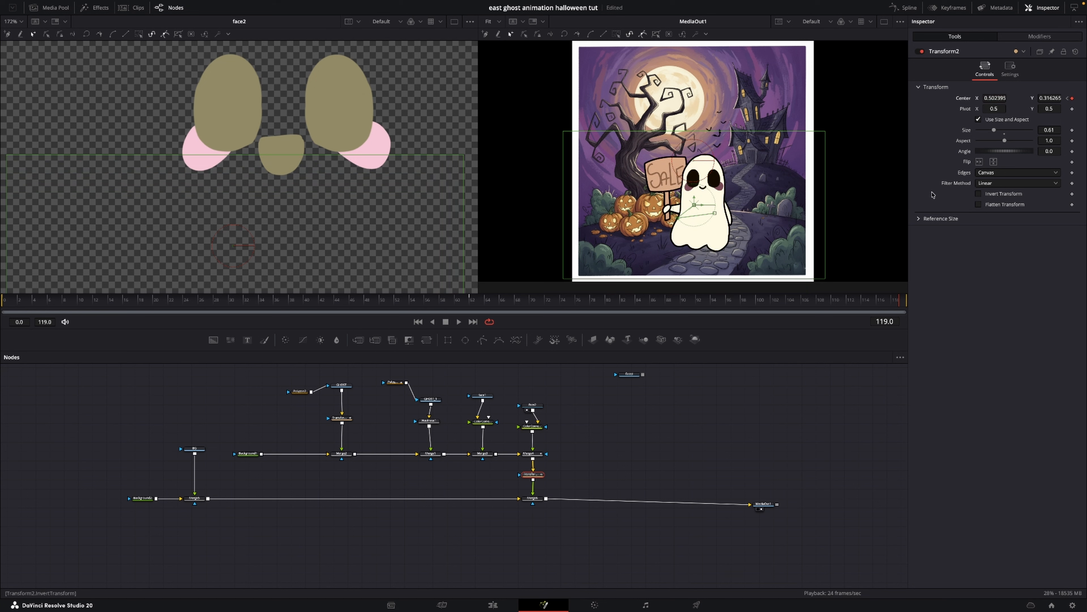
{"action": "key", "text": "space"}
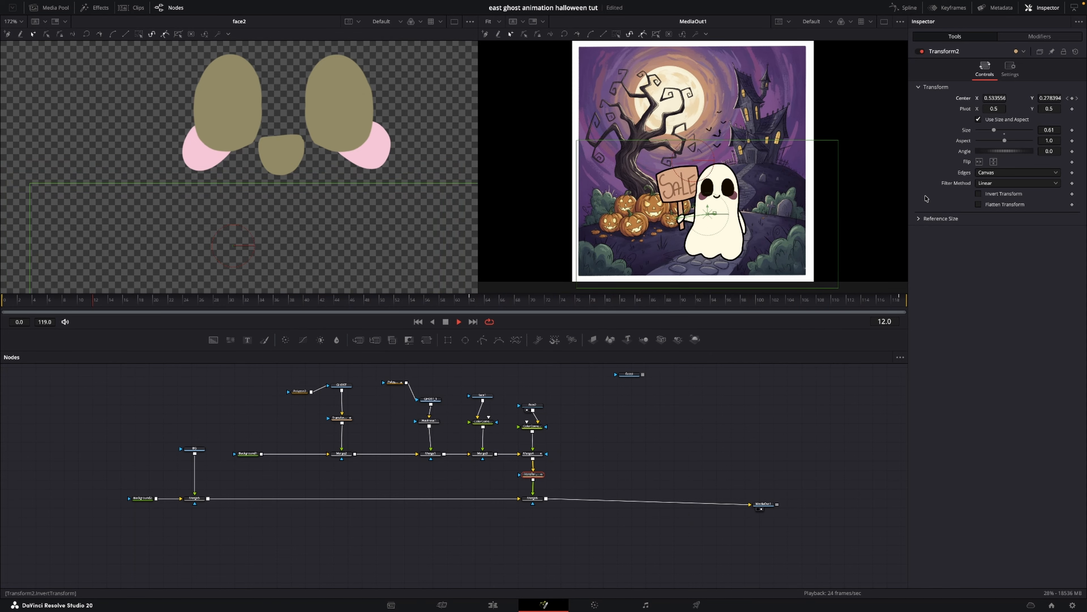
{"action": "key", "text": "space"}
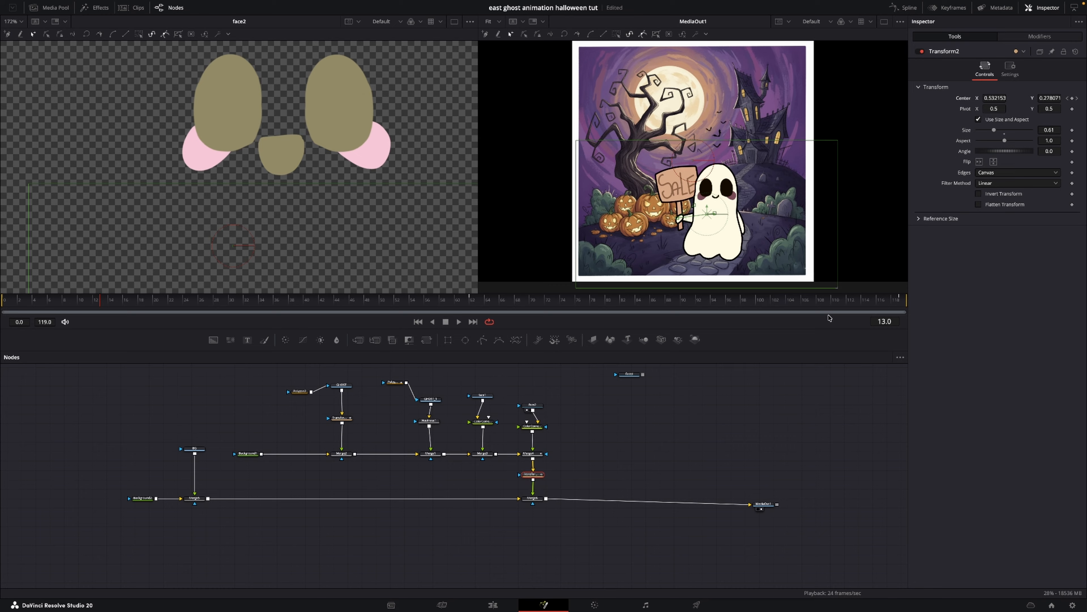
Smooth all keyframes on Transform2's Displacement curve in the Spline editor and play back the eased motion
{"action": "left_click", "coordinate": [904, 8]}
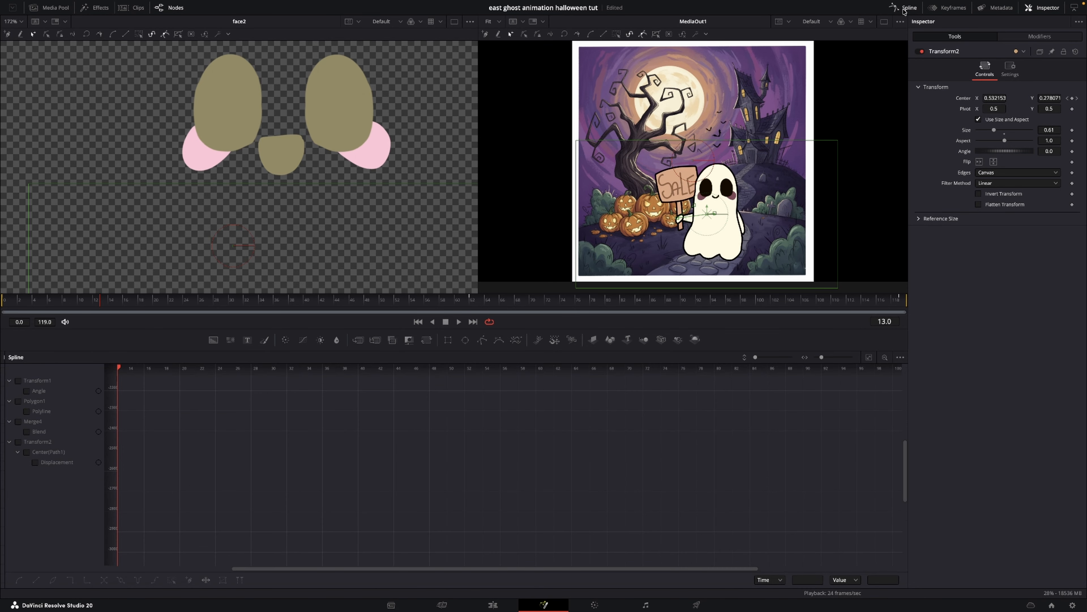
{"action": "left_click", "coordinate": [19, 443]}
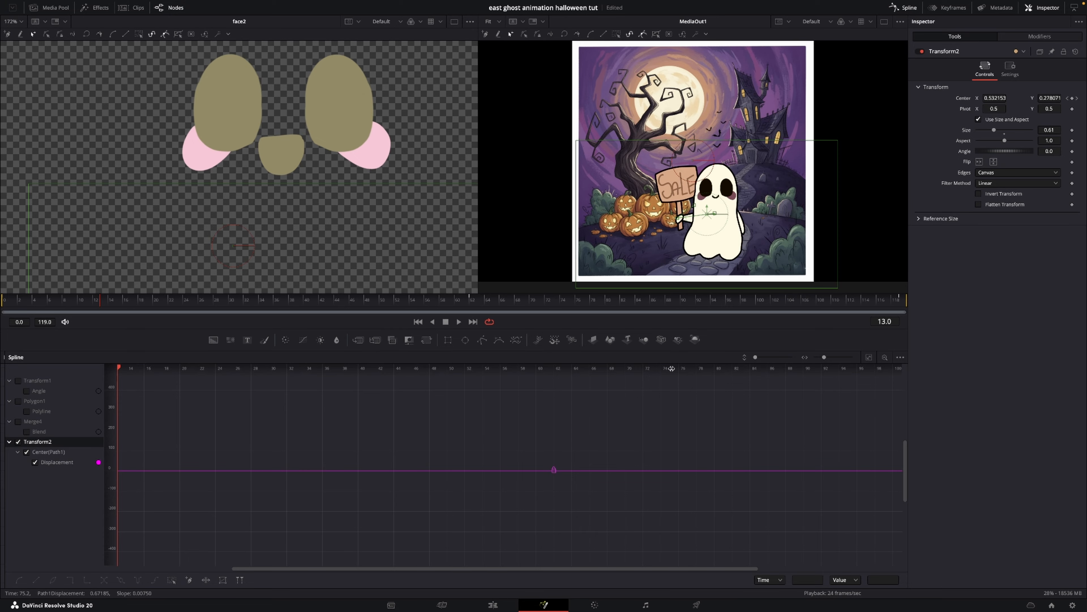
{"action": "left_click", "coordinate": [870, 360]}
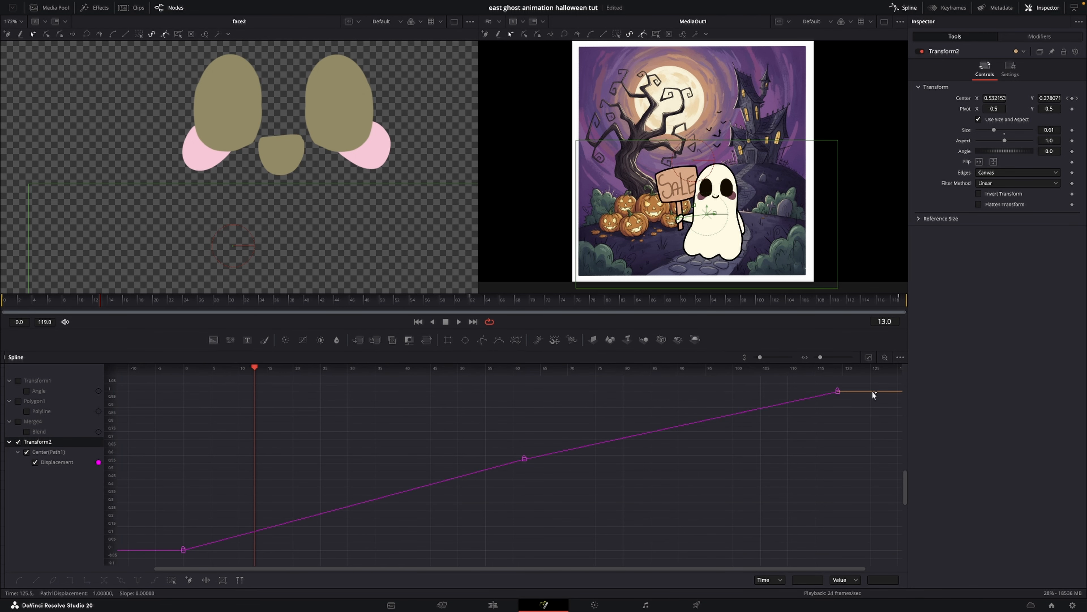
{"action": "left_click_drag", "start_coordinate": [872, 380], "coordinate": [179, 559]}
{"action": "key", "text": "s"}
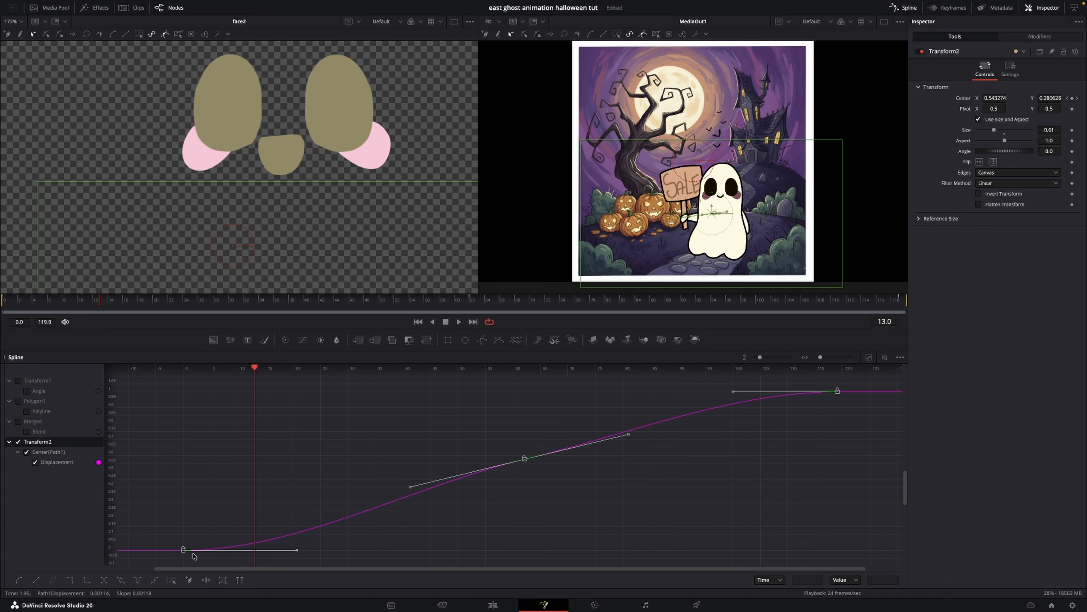
{"action": "key", "text": "space"}
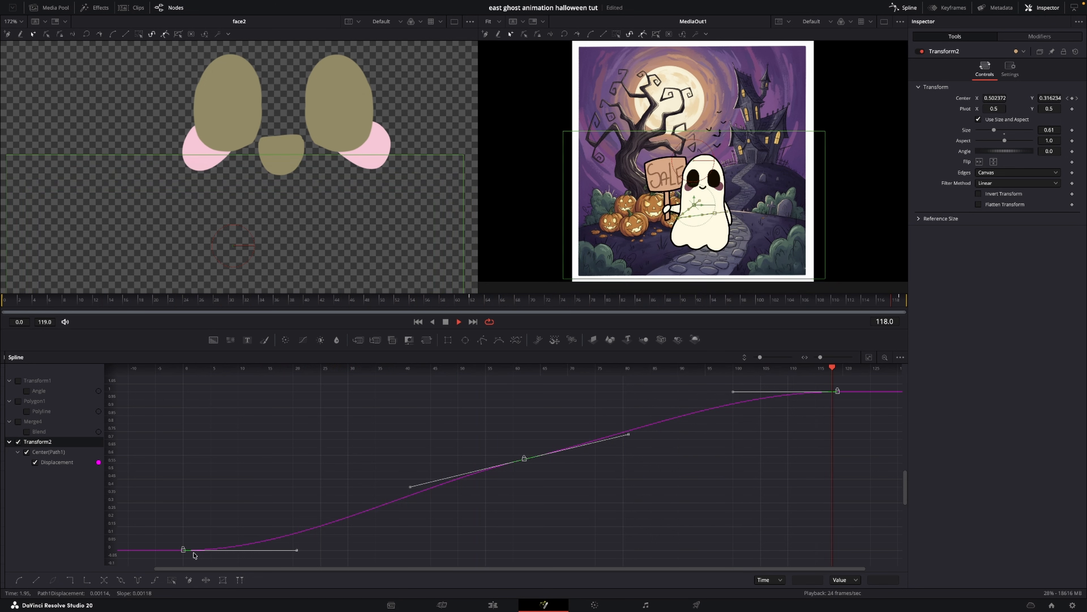
{"action": "key", "text": "space"}
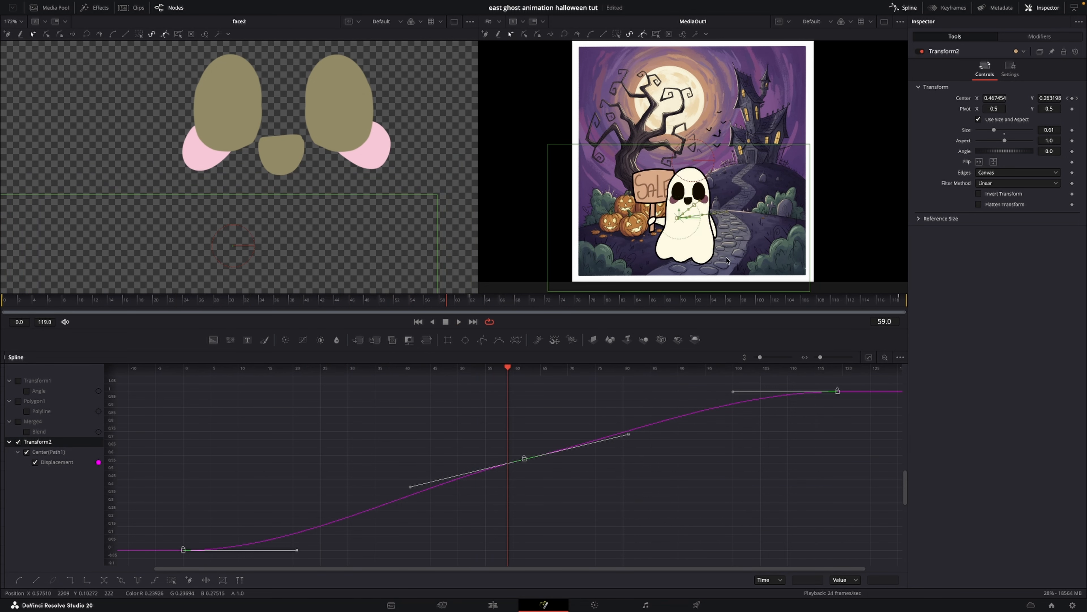
Close the Spline editor and enable Motion Blur on the Merge6 node
{"action": "left_click", "coordinate": [903, 8]}
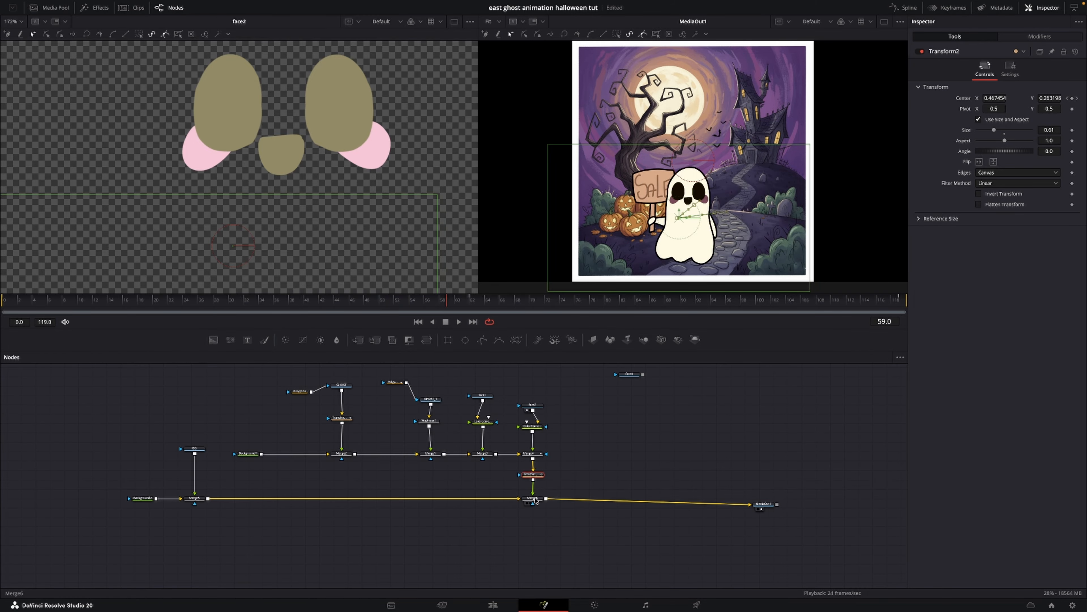
{"action": "left_click", "coordinate": [538, 501]}
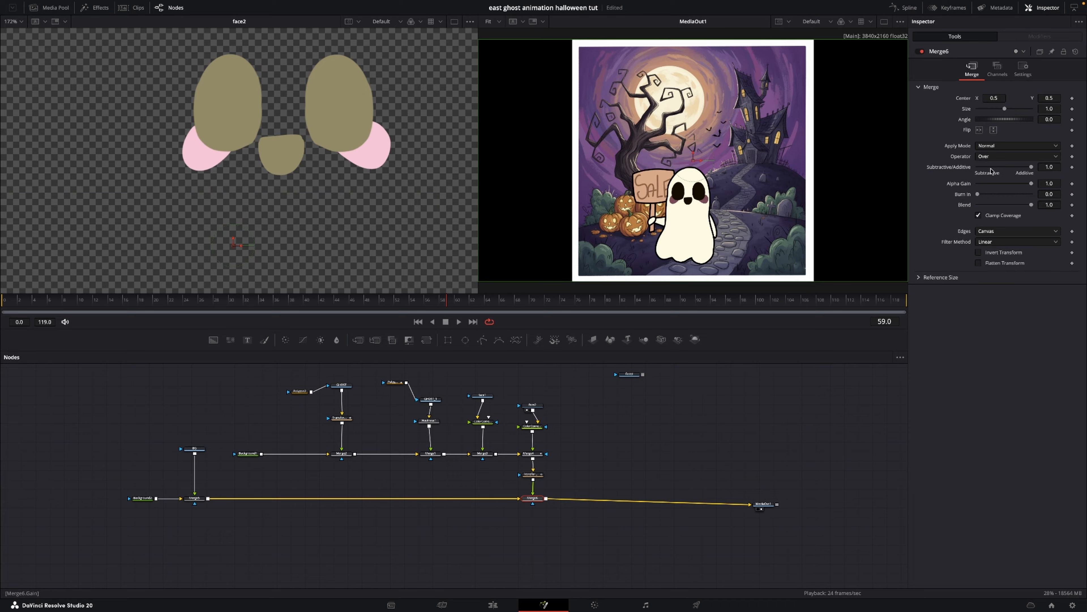
{"action": "left_click", "coordinate": [1023, 69]}
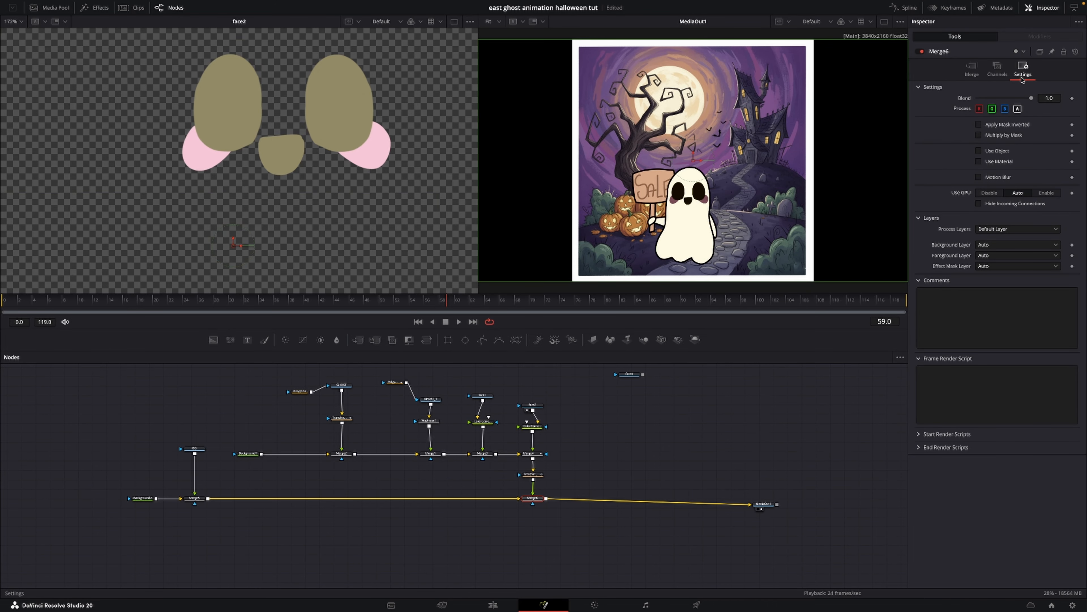
{"action": "left_click", "coordinate": [979, 177]}
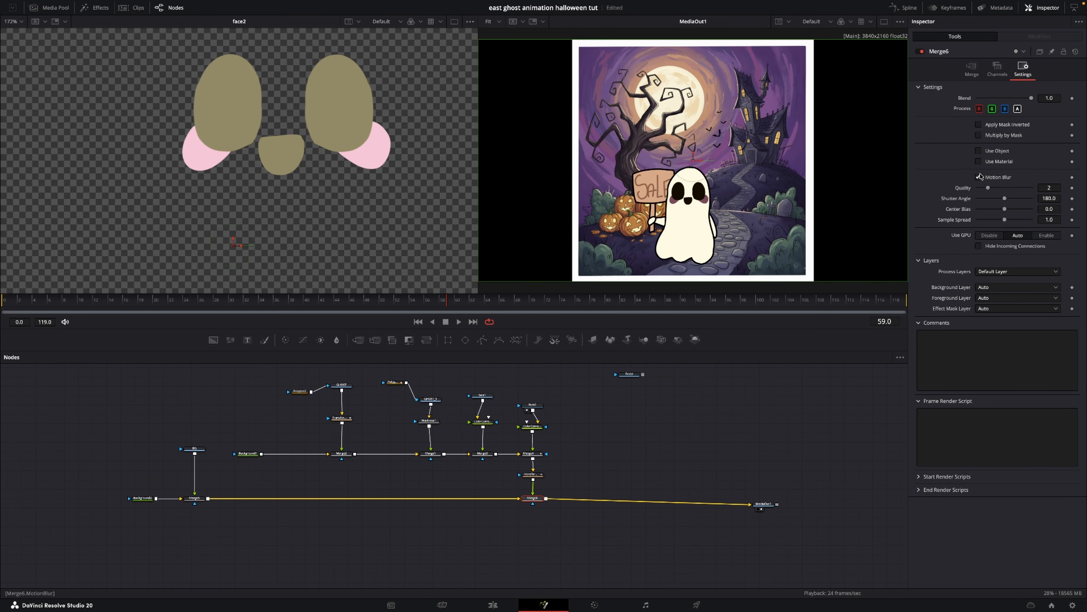